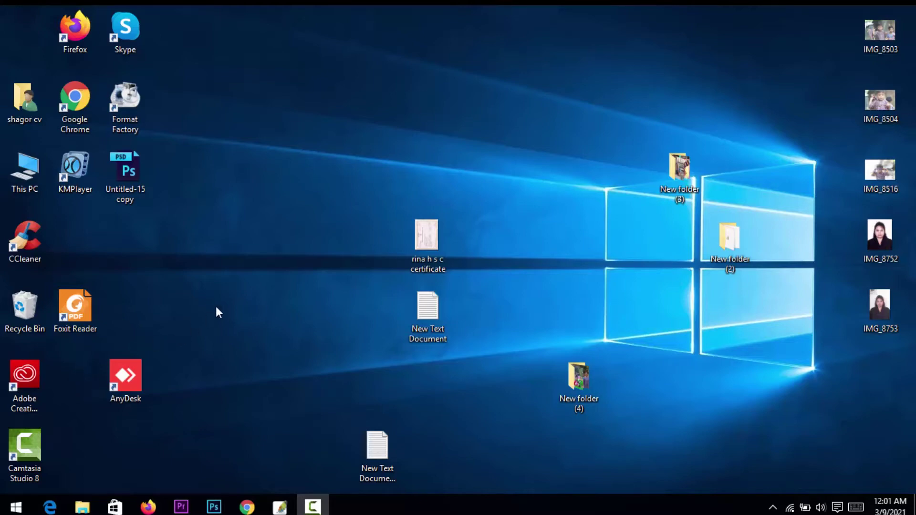
{"action": "right_click", "coordinate": [226, 240]}
{"action": "left_click", "coordinate": [253, 279]}
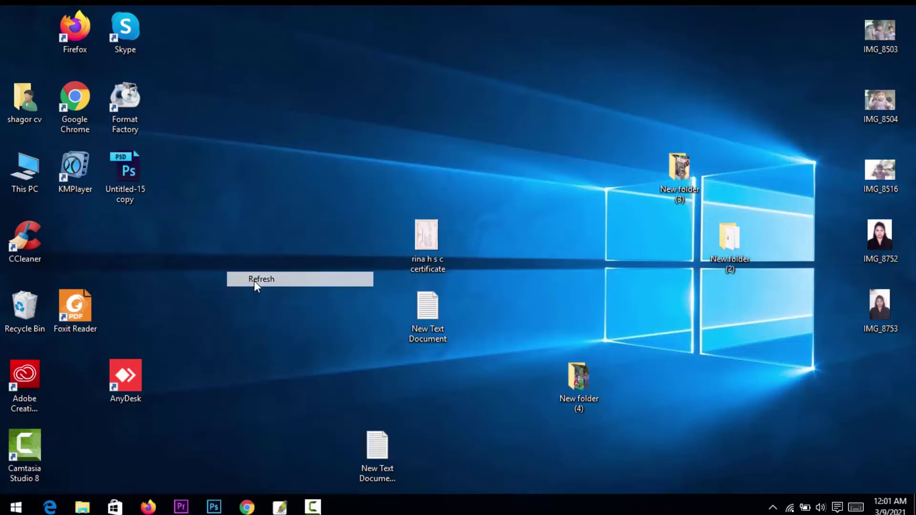
{"action": "right_click", "coordinate": [250, 229]}
{"action": "left_click", "coordinate": [289, 269]}
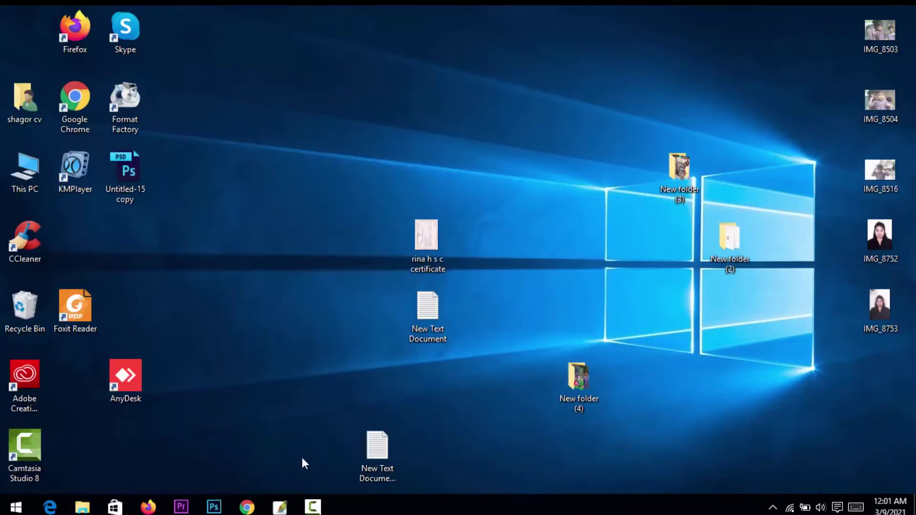
Step: Switch to Adobe Photoshop and maximize the IMG_5231.JPG document showing the couple
{"action": "left_click", "coordinate": [279, 506]}
{"action": "left_click", "coordinate": [271, 208]}
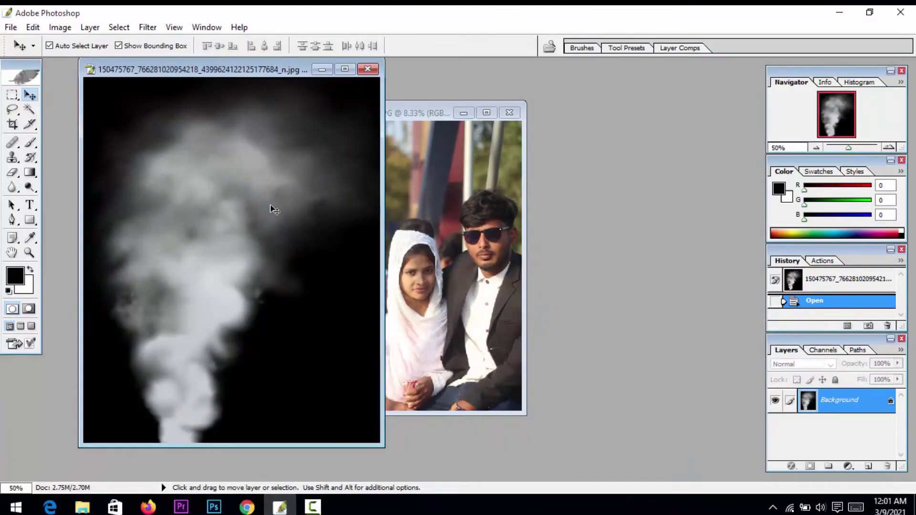
{"action": "left_click", "coordinate": [486, 113]}
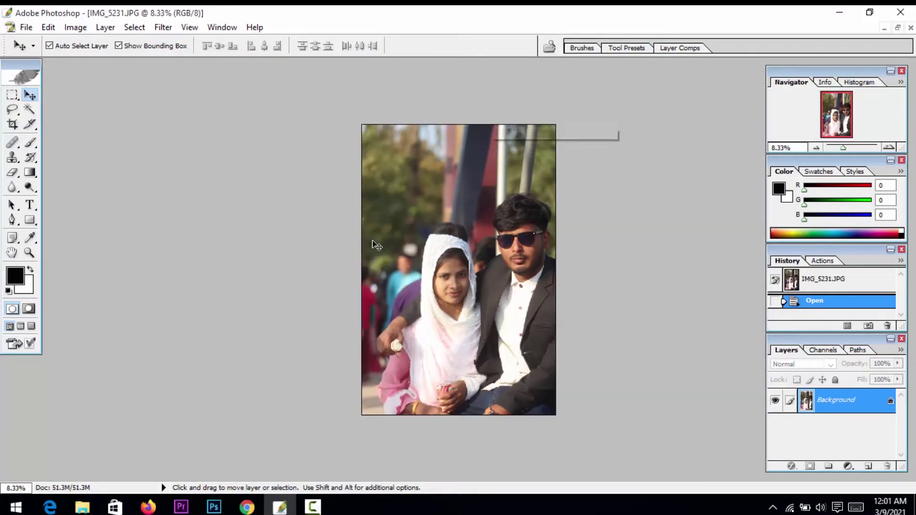
Step: Crop the whole couple photo with the 4 inch x 6 inch 300 ppi crop preset
{"action": "key", "text": "z"}
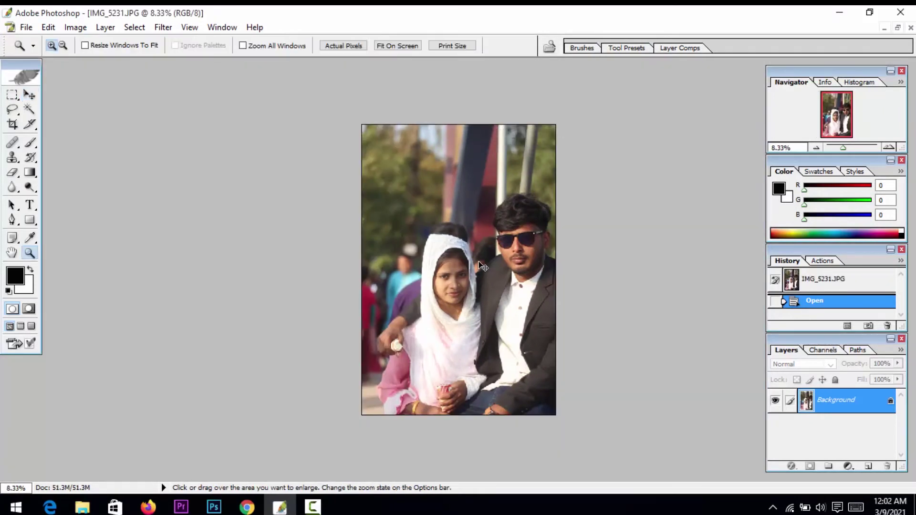
{"action": "left_click", "coordinate": [480, 262]}
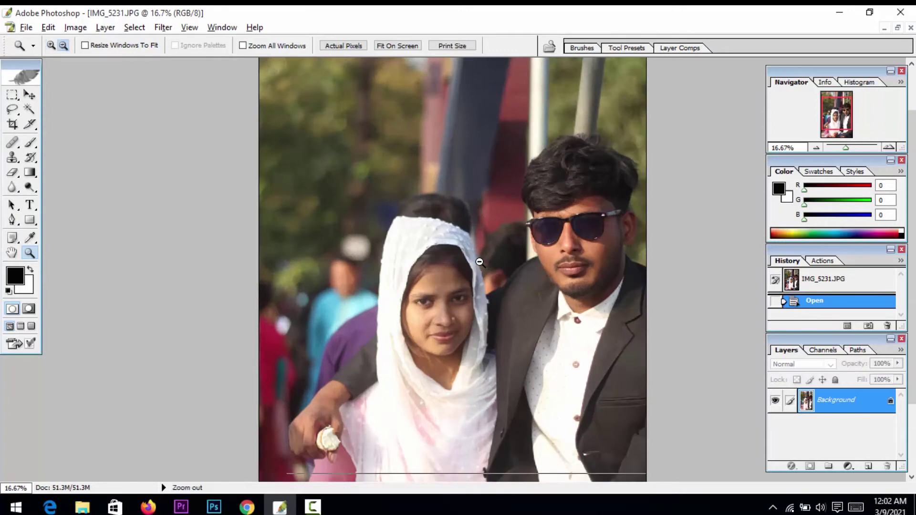
{"action": "left_click", "coordinate": [479, 262], "text": "alt"}
{"action": "left_click", "coordinate": [480, 262], "text": "alt"}
{"action": "key", "text": "c"}
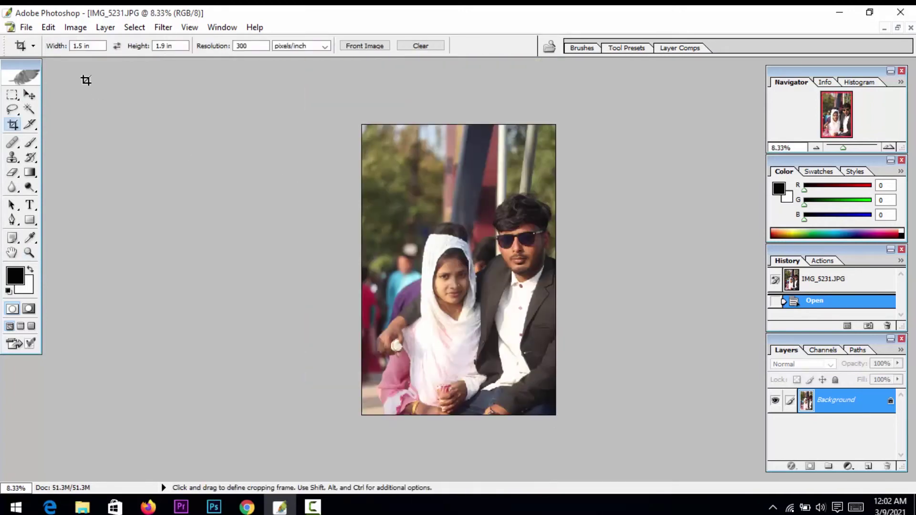
{"action": "left_click", "coordinate": [34, 45]}
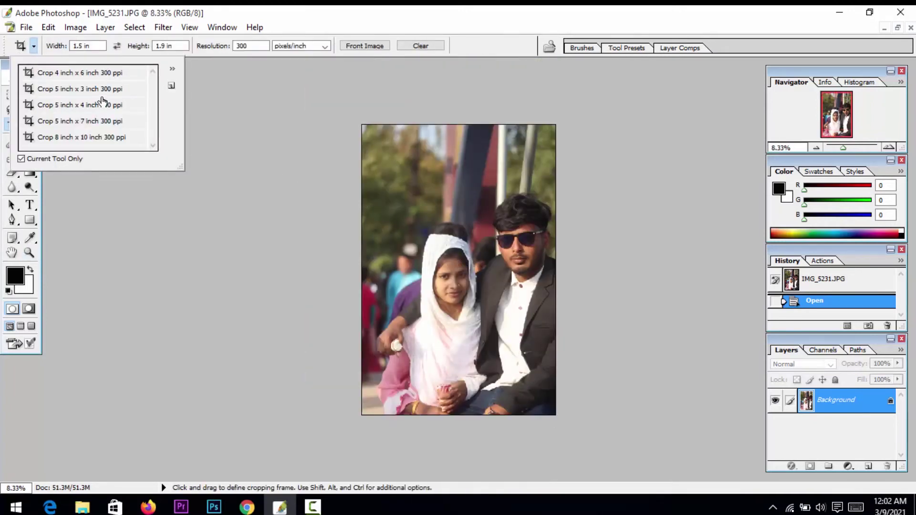
{"action": "left_click", "coordinate": [96, 75]}
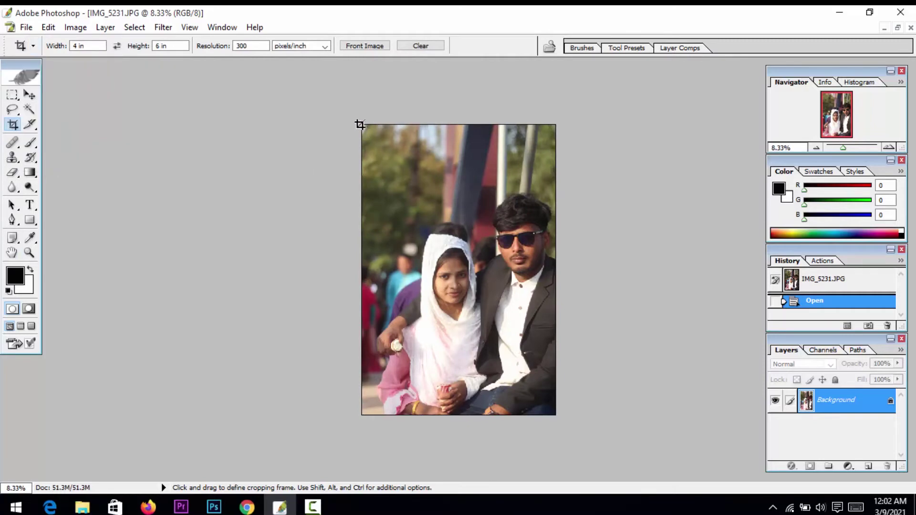
{"action": "left_click_drag", "start_coordinate": [361, 125], "coordinate": [555, 414]}
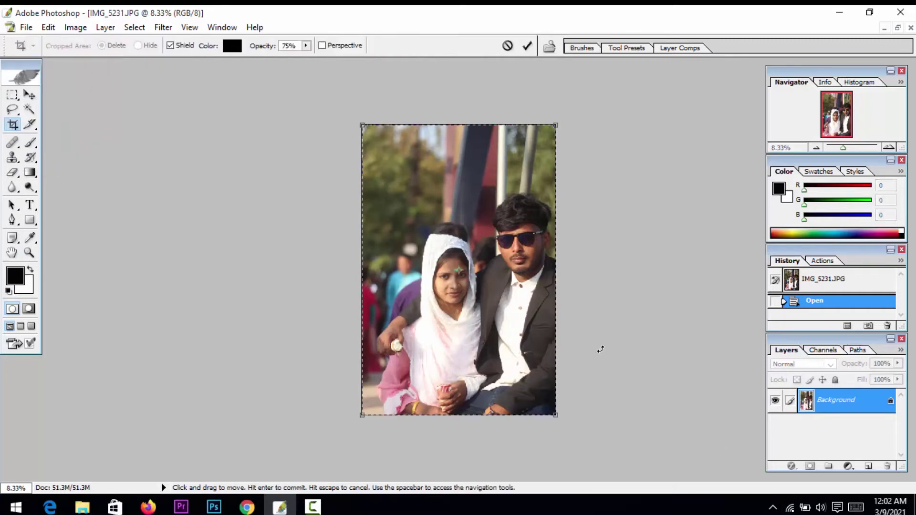
{"action": "left_click", "coordinate": [527, 46]}
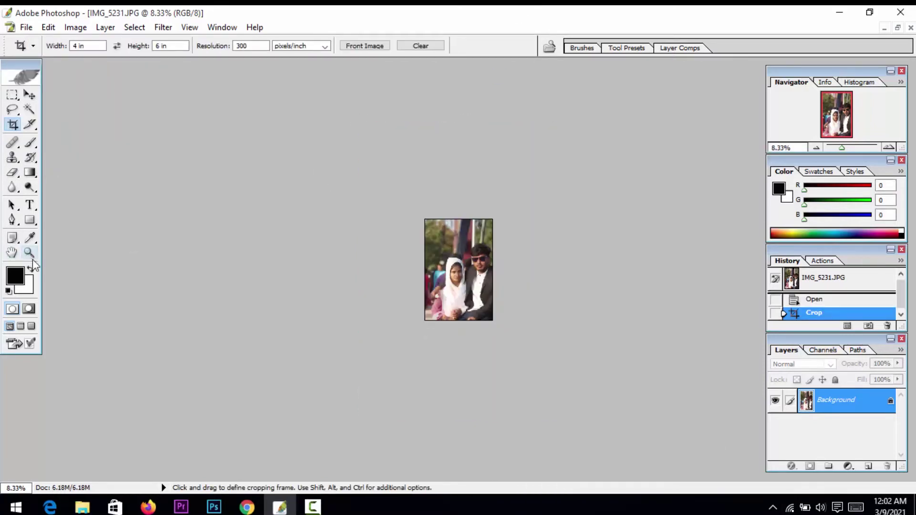
Step: Start a Pen tool path at the bottom edge of the woman's pink sleeve and trace its outer edge up to the elbow
{"action": "left_click", "coordinate": [30, 253]}
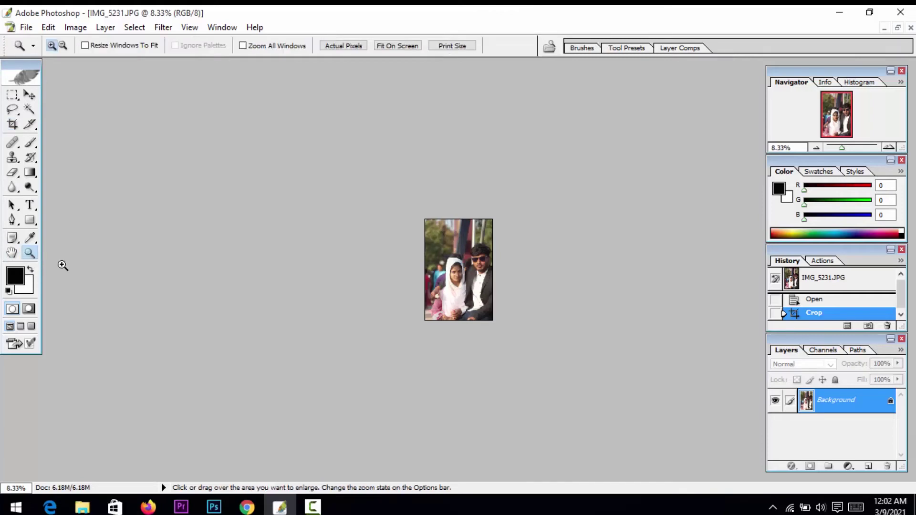
{"action": "left_click", "coordinate": [556, 288]}
{"action": "left_click", "coordinate": [557, 288]}
{"action": "left_click", "coordinate": [556, 289]}
{"action": "left_click", "coordinate": [556, 288]}
{"action": "left_click", "coordinate": [556, 288]}
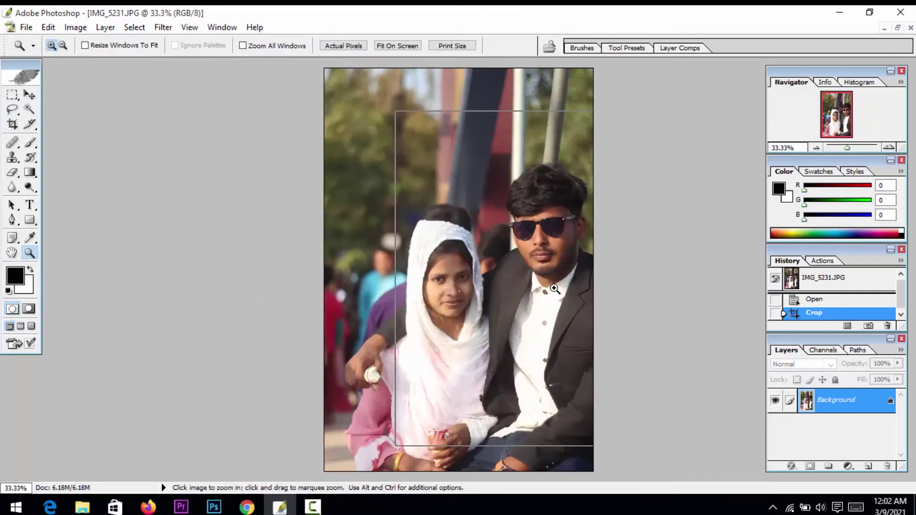
{"action": "left_click", "coordinate": [556, 288]}
{"action": "left_click", "coordinate": [556, 289]}
{"action": "left_click", "coordinate": [556, 288]}
{"action": "key", "text": "space"}
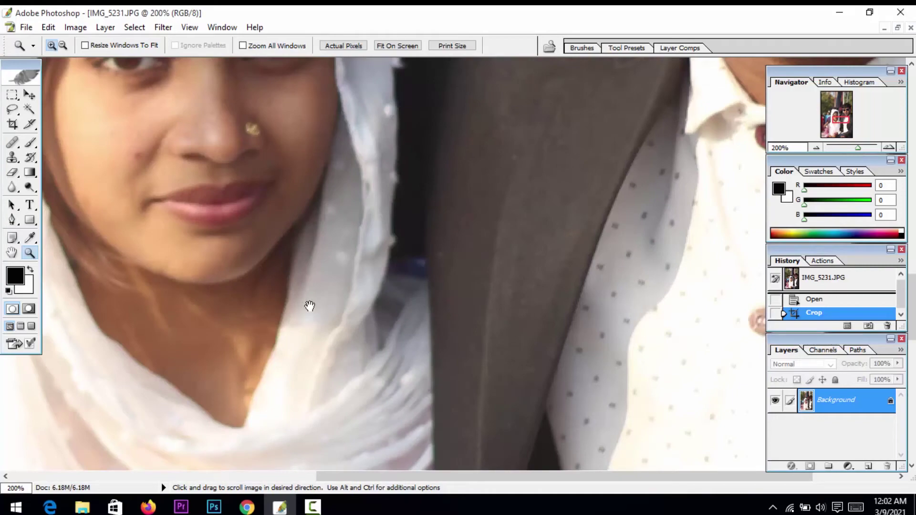
{"action": "left_click_drag", "start_coordinate": [309, 302], "coordinate": [284, 364]}
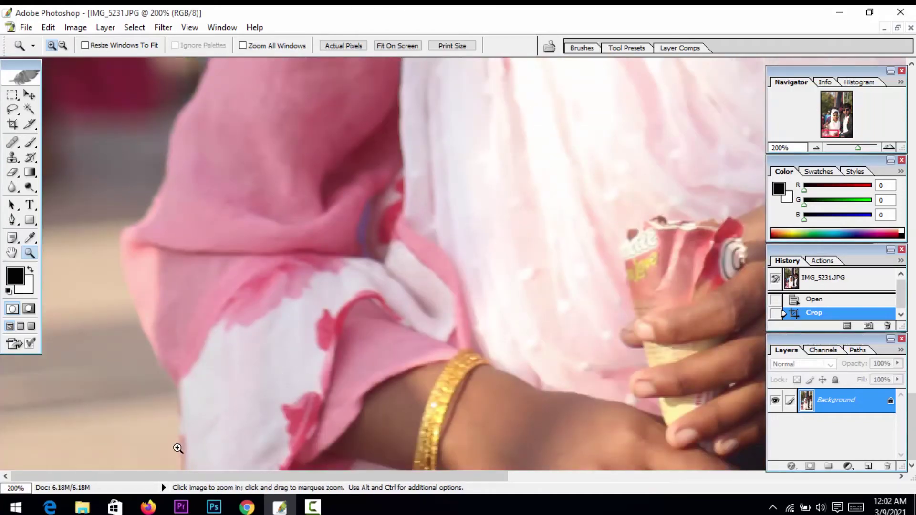
{"action": "left_click", "coordinate": [772, 507]}
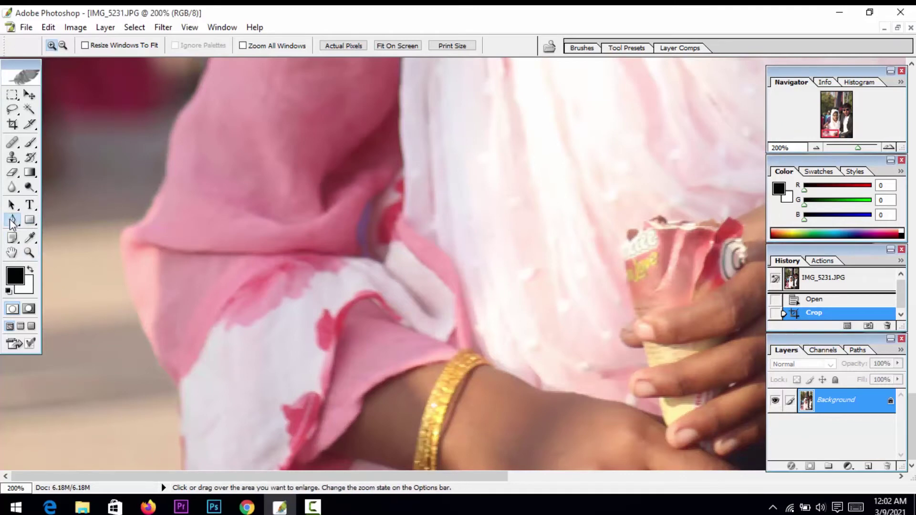
{"action": "left_click", "coordinate": [12, 219]}
{"action": "left_click_drag", "start_coordinate": [165, 345], "coordinate": [153, 319]}
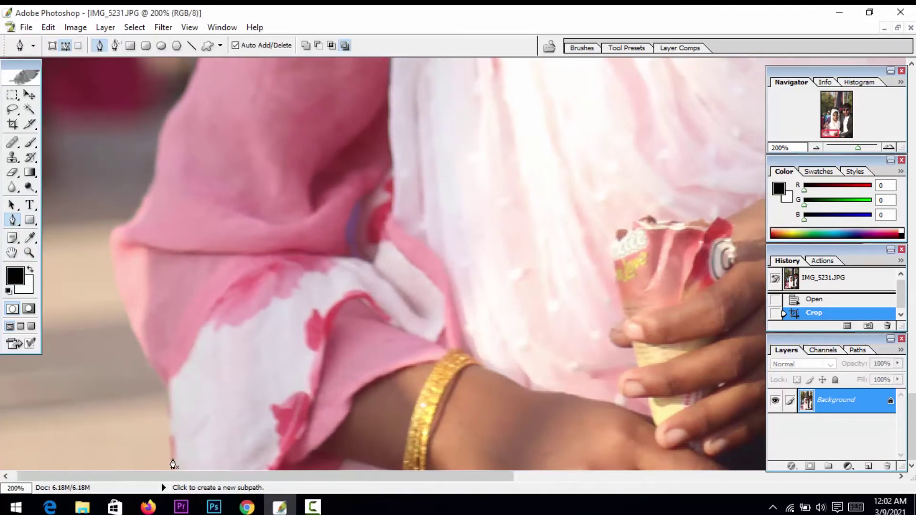
{"action": "left_click", "coordinate": [173, 465]}
{"action": "left_click", "coordinate": [167, 383]}
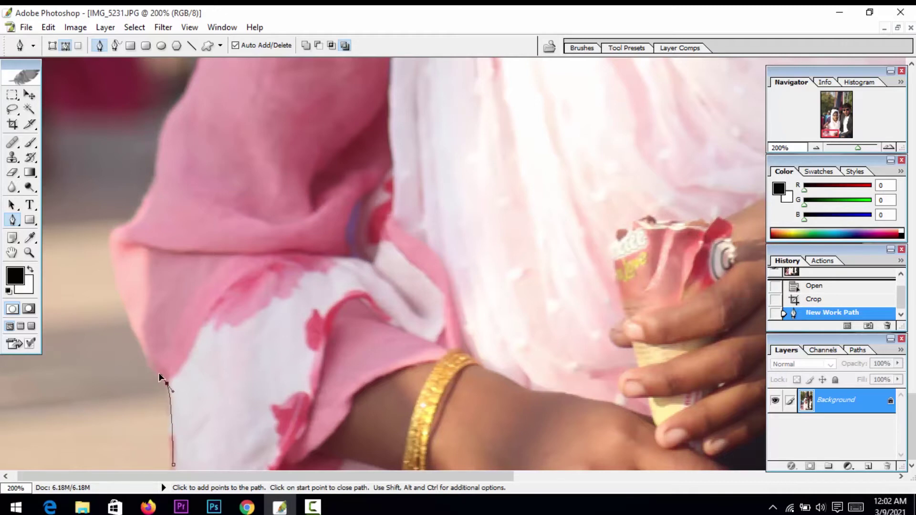
{"action": "left_click", "coordinate": [122, 302]}
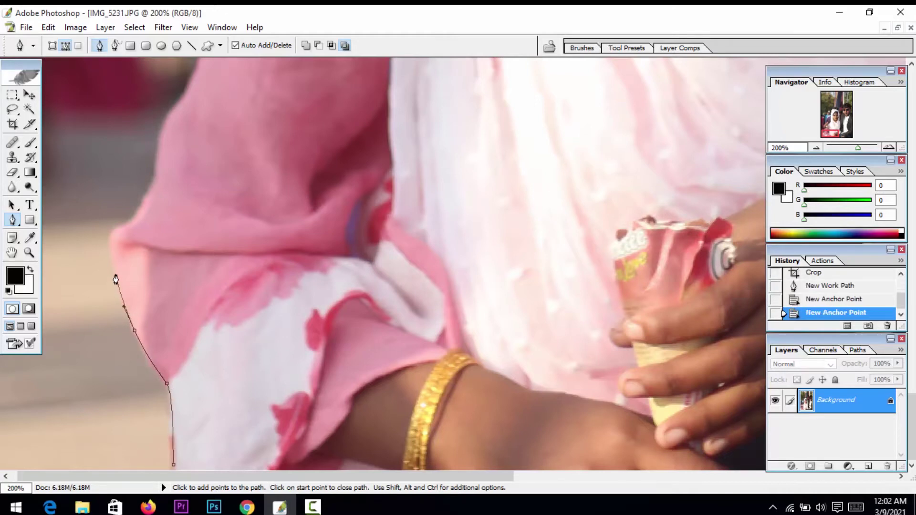
{"action": "left_click", "coordinate": [116, 275]}
{"action": "left_click_drag", "start_coordinate": [116, 228], "coordinate": [136, 289]}
Step: Extend the path from the elbow up the outer edge of the pink sleeve to just below the hand holding the ice cream
{"action": "left_click", "coordinate": [148, 271]}
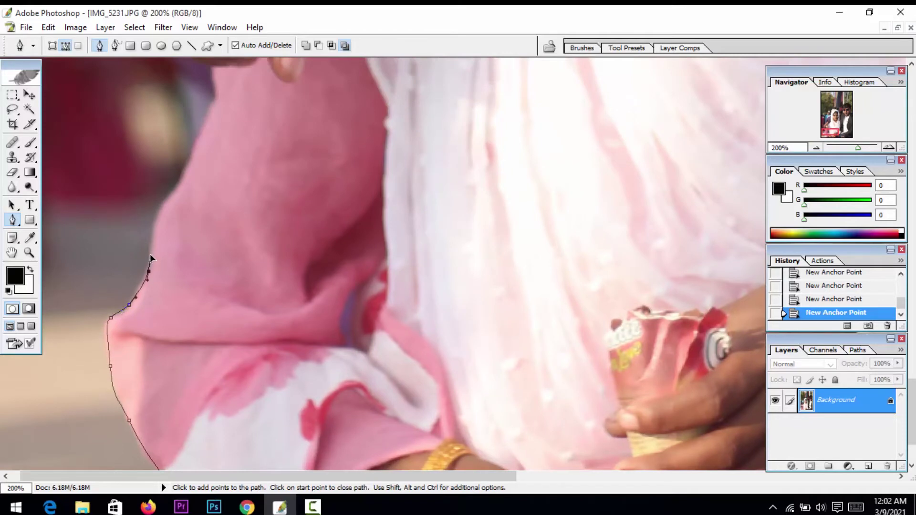
{"action": "left_click", "coordinate": [156, 233]}
{"action": "left_click_drag", "start_coordinate": [179, 182], "coordinate": [183, 316]}
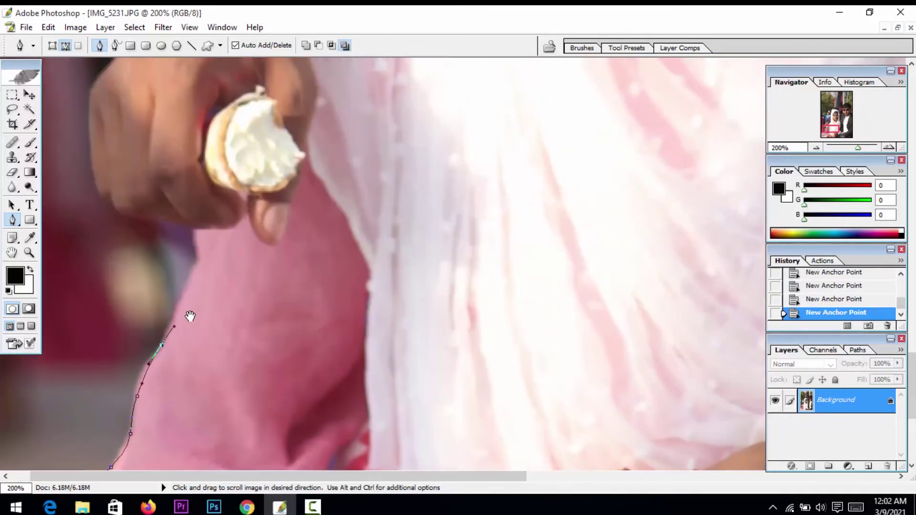
{"action": "left_click", "coordinate": [194, 272]}
{"action": "left_click", "coordinate": [195, 257]}
{"action": "left_click_drag", "start_coordinate": [194, 242], "coordinate": [246, 390]}
{"action": "key", "text": "ctrl+plus"}
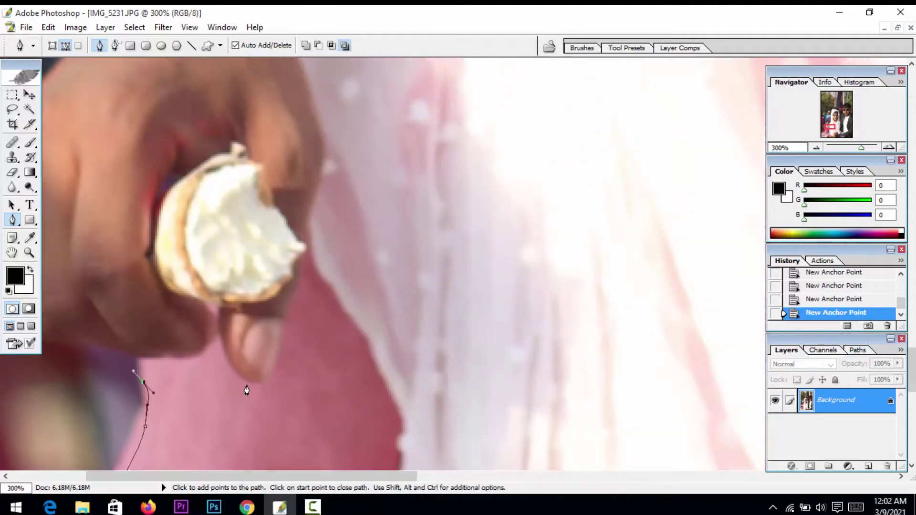
Step: Trace the path along the underside of the fingers and up the outer side of the hand to the knuckles
{"action": "left_click_drag", "start_coordinate": [134, 368], "coordinate": [230, 416]}
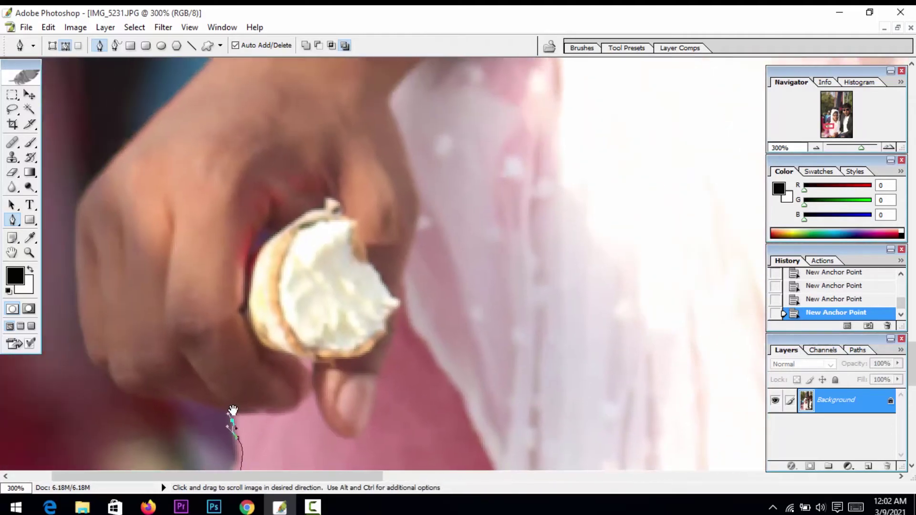
{"action": "left_click", "coordinate": [178, 405]}
{"action": "left_click", "coordinate": [125, 392]}
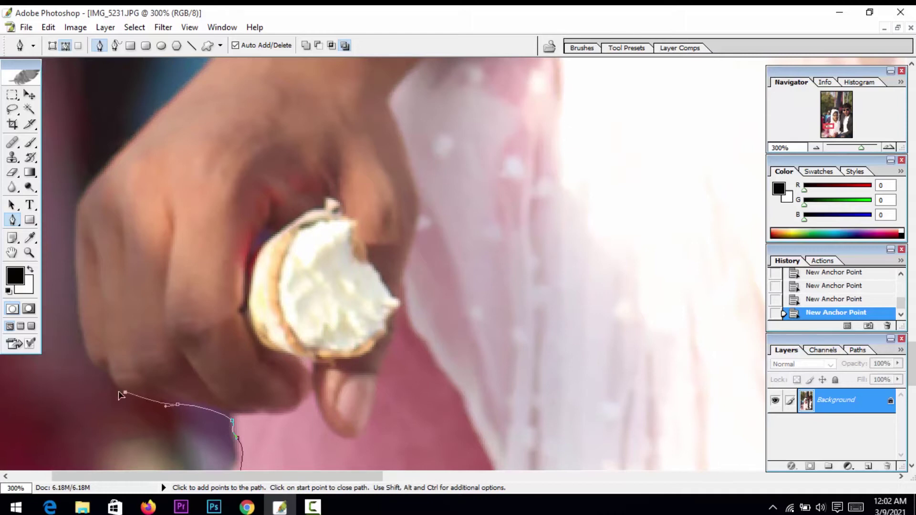
{"action": "left_click_drag", "start_coordinate": [109, 372], "coordinate": [98, 369]}
{"action": "left_click", "coordinate": [84, 341]}
{"action": "left_click", "coordinate": [81, 313]}
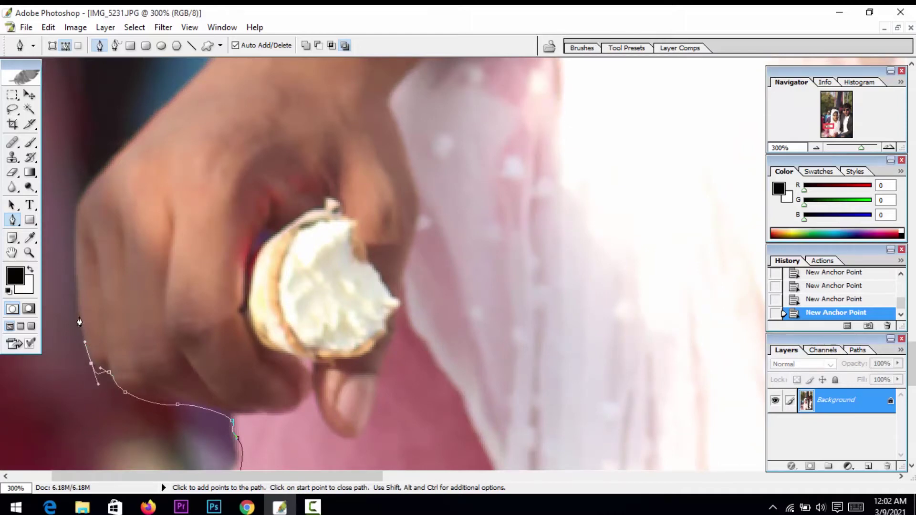
{"action": "left_click_drag", "start_coordinate": [81, 283], "coordinate": [111, 385]}
{"action": "left_click", "coordinate": [105, 330]}
{"action": "left_click", "coordinate": [115, 301]}
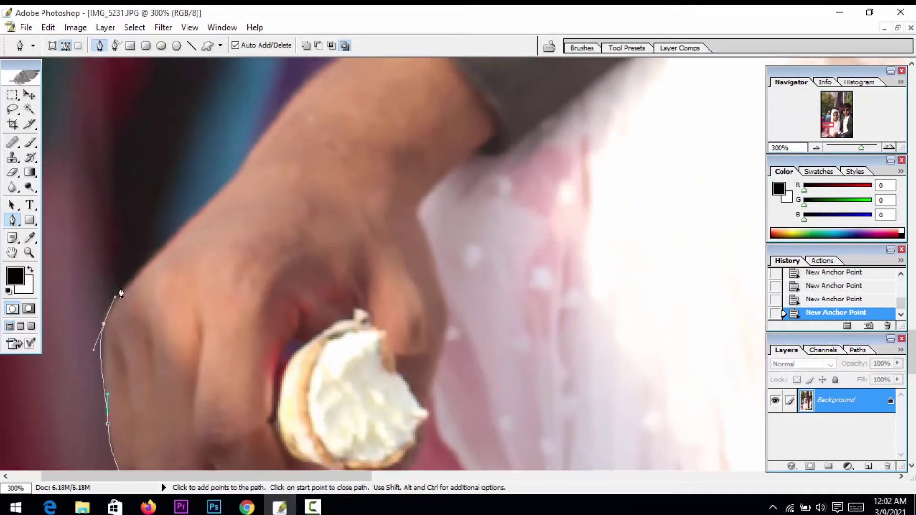
Step: Continue the path from the knuckles along the back of the hand and the wrist towards the jacket cuff
{"action": "left_click", "coordinate": [132, 281]}
{"action": "left_click_drag", "start_coordinate": [162, 256], "coordinate": [188, 230]}
{"action": "left_click_drag", "start_coordinate": [188, 229], "coordinate": [152, 351]}
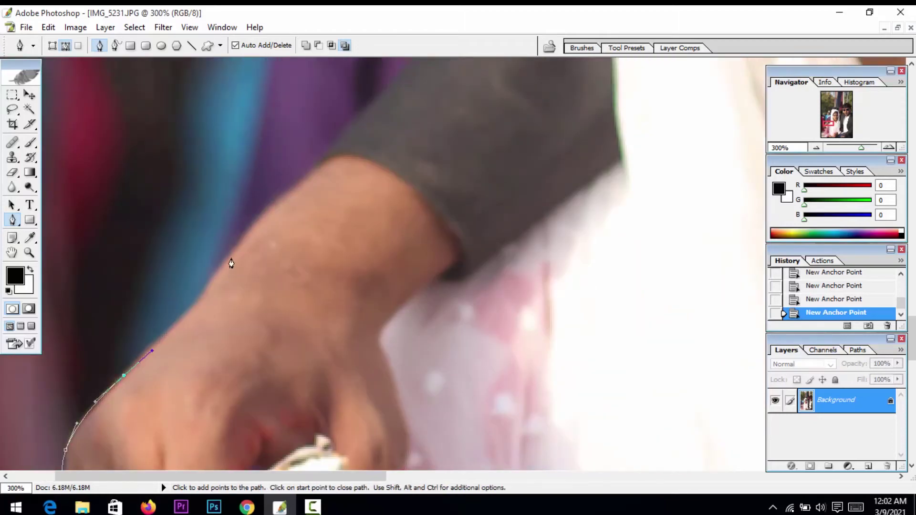
{"action": "left_click", "coordinate": [225, 263]}
{"action": "left_click", "coordinate": [249, 233]}
{"action": "left_click", "coordinate": [272, 204]}
{"action": "left_click_drag", "start_coordinate": [304, 242], "coordinate": [196, 430]}
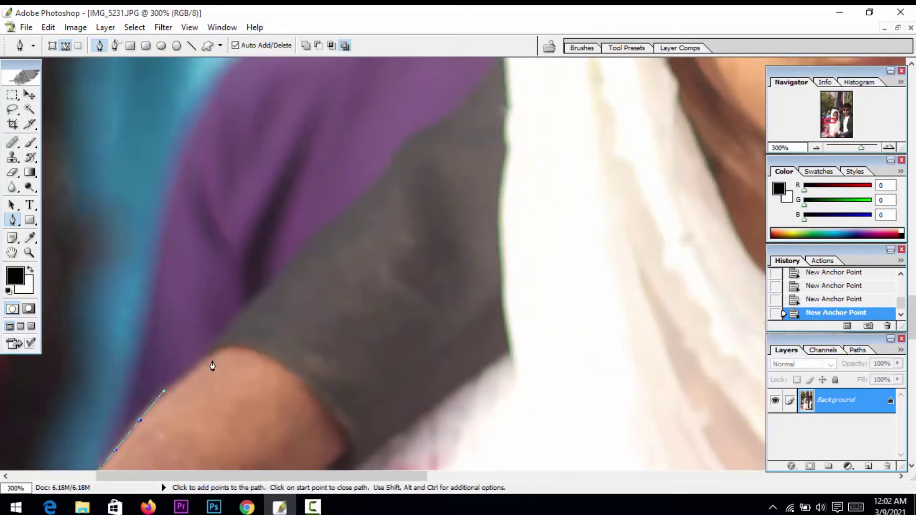
Step: Trace the path along the upper edge of the man's dark jacket sleeve to the woman's white headscarf
{"action": "left_click_drag", "start_coordinate": [215, 345], "coordinate": [236, 325]}
{"action": "left_click_drag", "start_coordinate": [309, 256], "coordinate": [210, 404]}
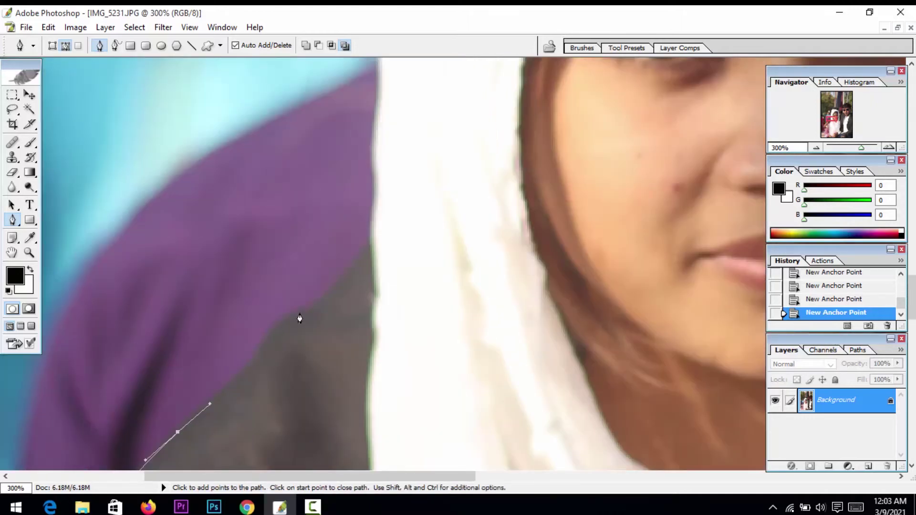
{"action": "left_click_drag", "start_coordinate": [329, 291], "coordinate": [356, 276]}
{"action": "left_click_drag", "start_coordinate": [369, 245], "coordinate": [362, 407]}
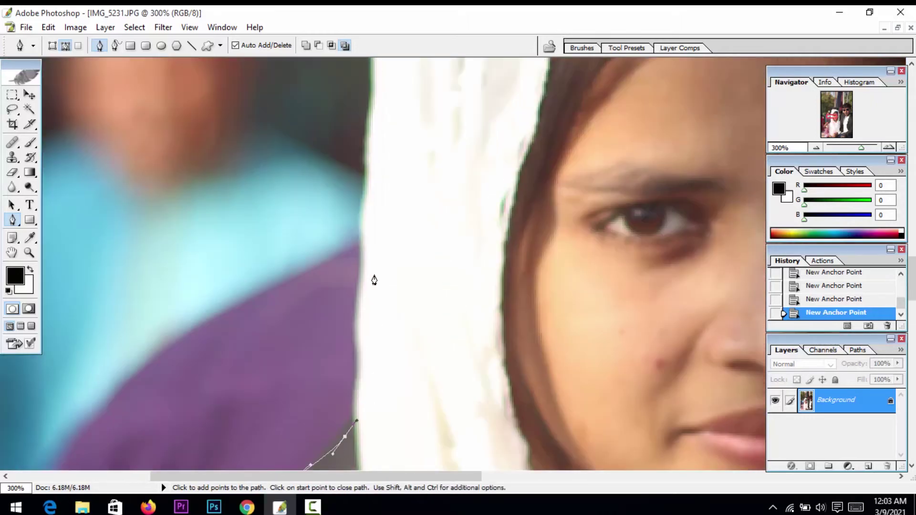
Step: Trace the path up the outer edge of the white headscarf beside the face and around its upper corner
{"action": "left_click_drag", "start_coordinate": [362, 251], "coordinate": [348, 287]}
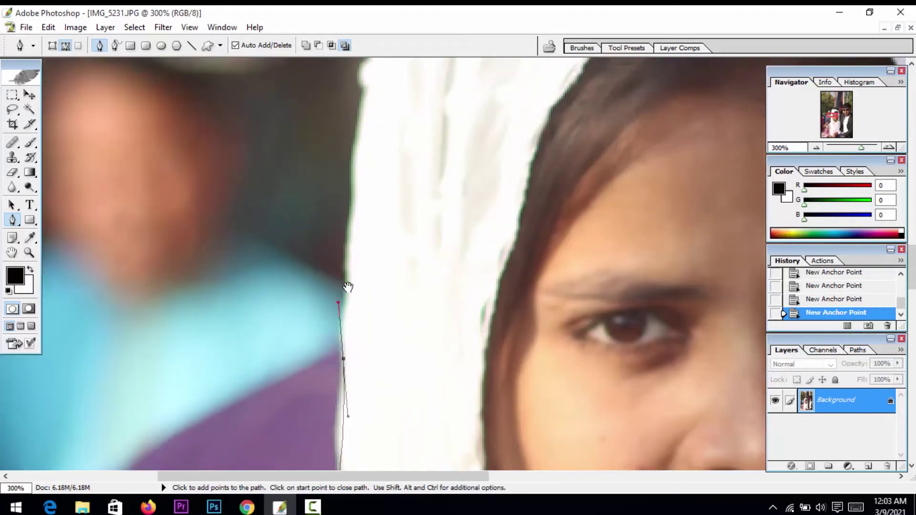
{"action": "left_click_drag", "start_coordinate": [352, 186], "coordinate": [337, 245]}
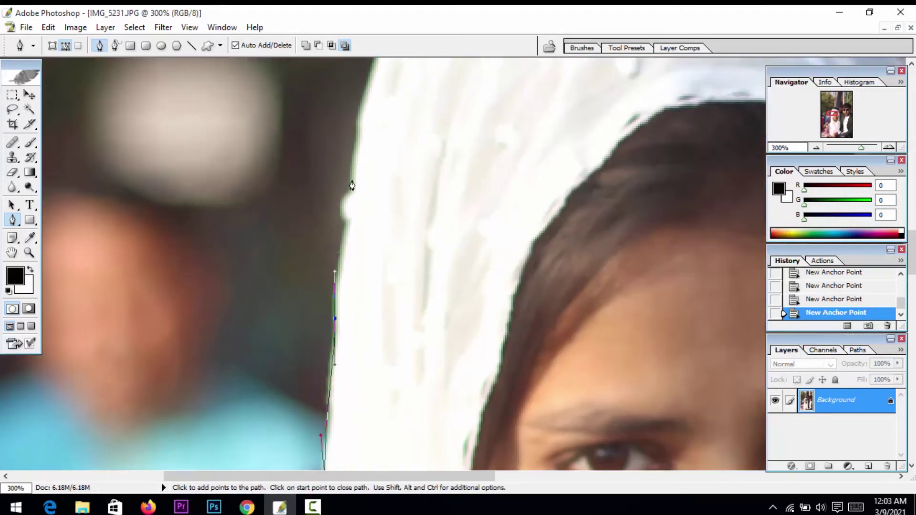
{"action": "left_click_drag", "start_coordinate": [360, 156], "coordinate": [326, 247]}
{"action": "left_click_drag", "start_coordinate": [353, 162], "coordinate": [361, 255]}
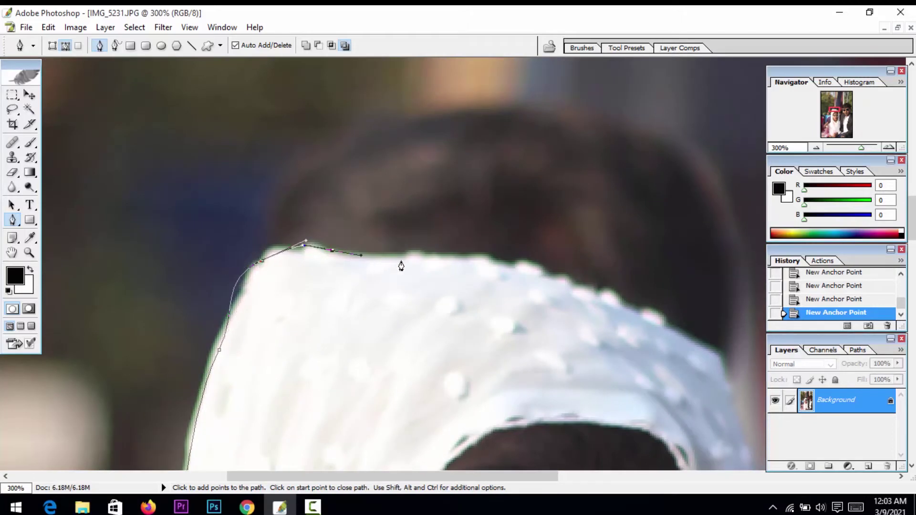
Step: Trace the path along the top of the white headscarf and down its edge on the man's side
{"action": "left_click", "coordinate": [527, 266]}
{"action": "left_click_drag", "start_coordinate": [529, 268], "coordinate": [239, 180]}
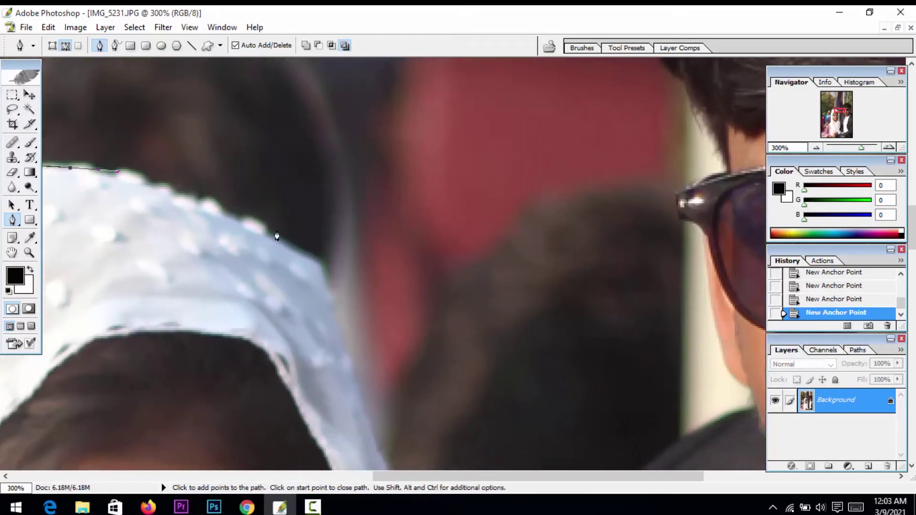
{"action": "left_click_drag", "start_coordinate": [264, 233], "coordinate": [321, 257]}
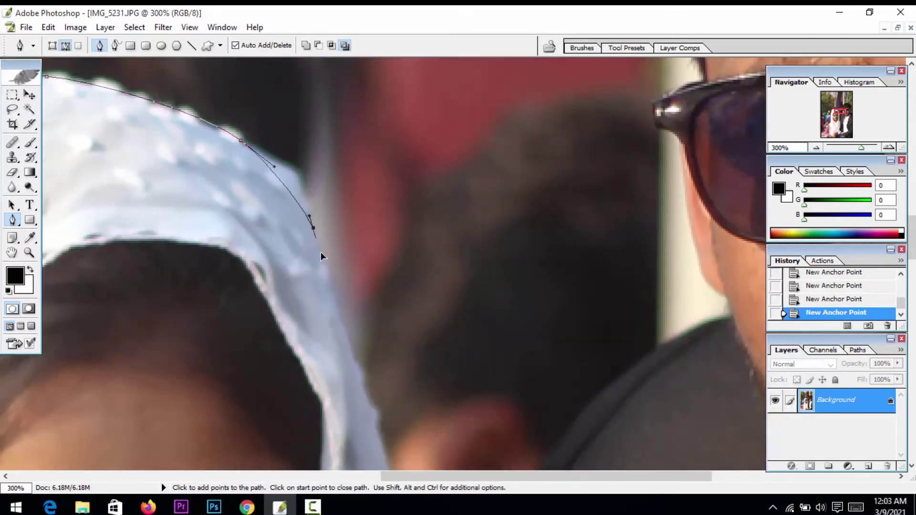
{"action": "left_click", "coordinate": [328, 275]}
{"action": "left_click_drag", "start_coordinate": [375, 417], "coordinate": [351, 276]}
{"action": "left_click", "coordinate": [366, 339]}
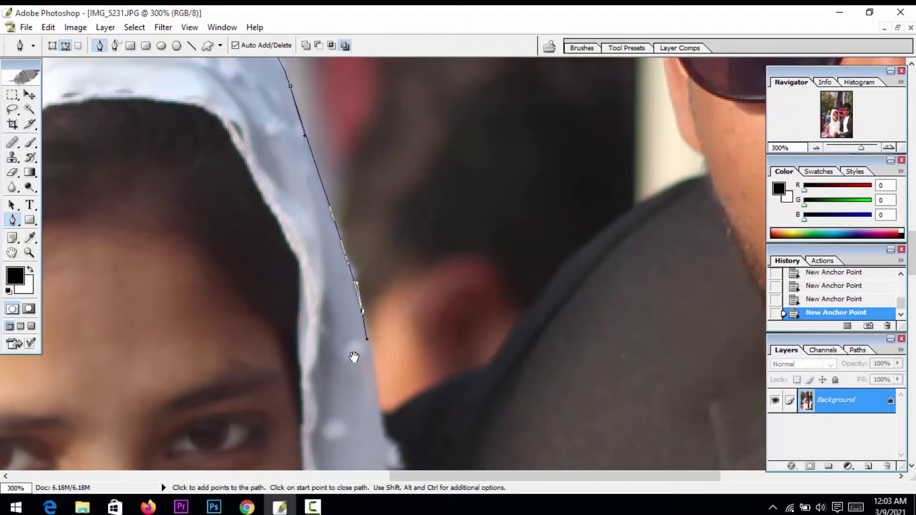
Step: Continue the path from the headscarf along the man's dark jacket shoulder towards his neck
{"action": "left_click_drag", "start_coordinate": [354, 357], "coordinate": [408, 262]}
{"action": "left_click_drag", "start_coordinate": [465, 237], "coordinate": [340, 345]}
{"action": "left_click_drag", "start_coordinate": [436, 237], "coordinate": [470, 216]}
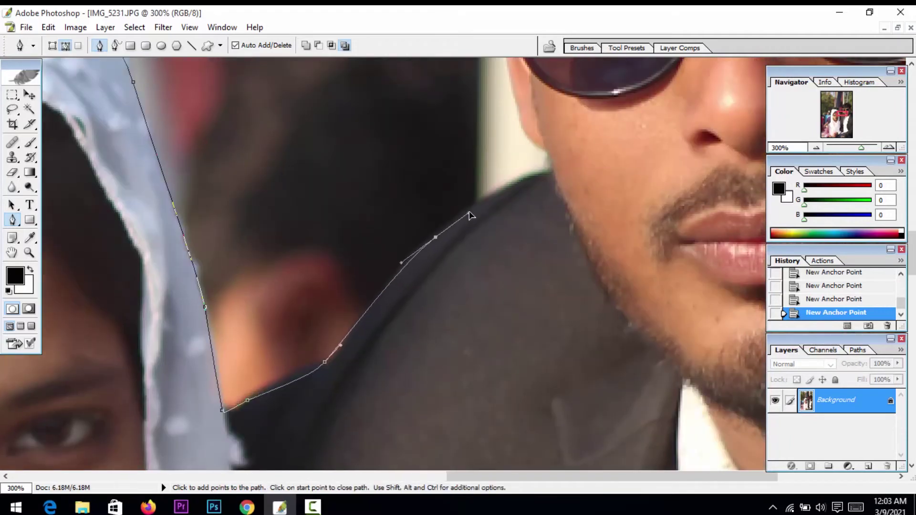
{"action": "left_click_drag", "start_coordinate": [531, 178], "coordinate": [538, 175]}
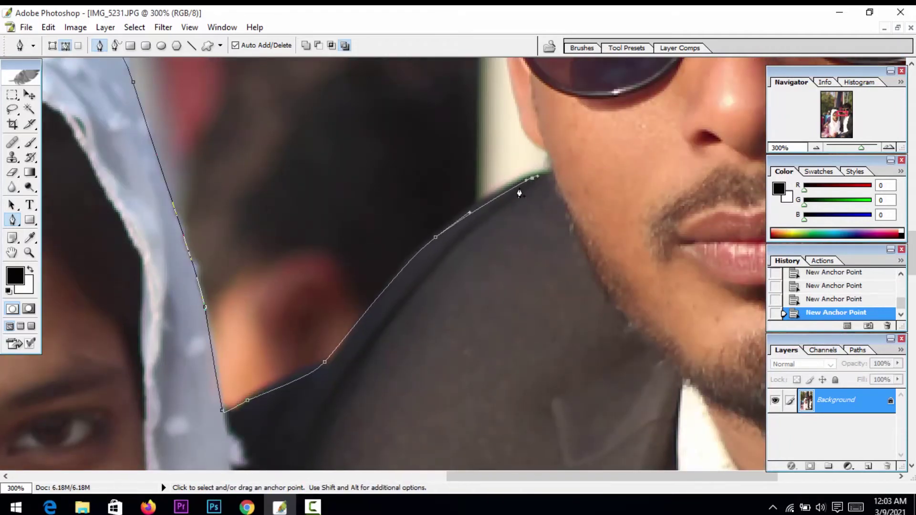
Step: Trace the path around the notch at the man's neck and up his ear to the underside of the sunglasses
{"action": "key", "text": "ctrl+plus"}
{"action": "left_click_drag", "start_coordinate": [457, 225], "coordinate": [337, 364]}
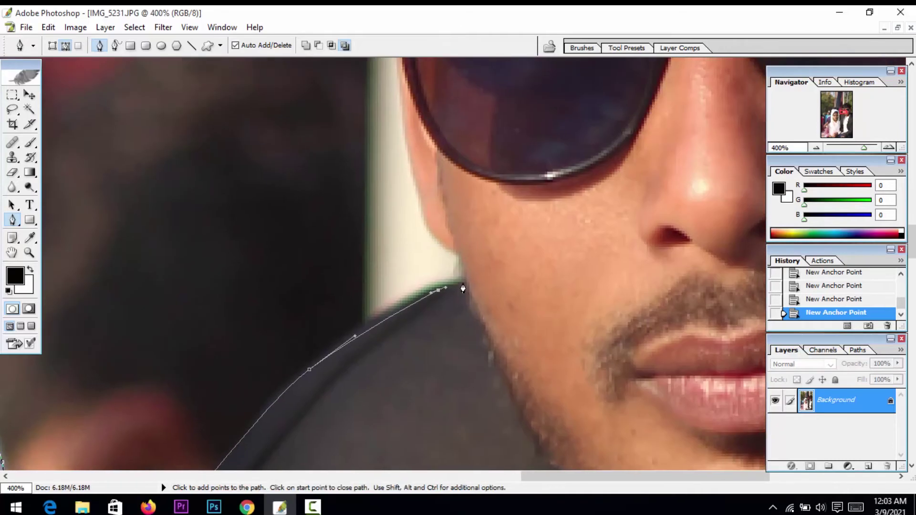
{"action": "left_click_drag", "start_coordinate": [463, 284], "coordinate": [409, 171]}
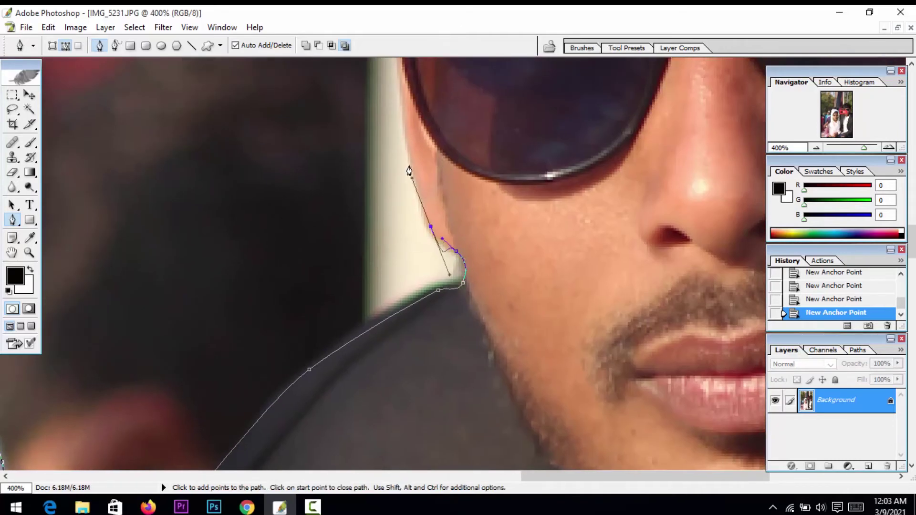
{"action": "key", "text": "space"}
{"action": "left_click_drag", "start_coordinate": [406, 128], "coordinate": [391, 269]}
{"action": "left_click", "coordinate": [397, 263]}
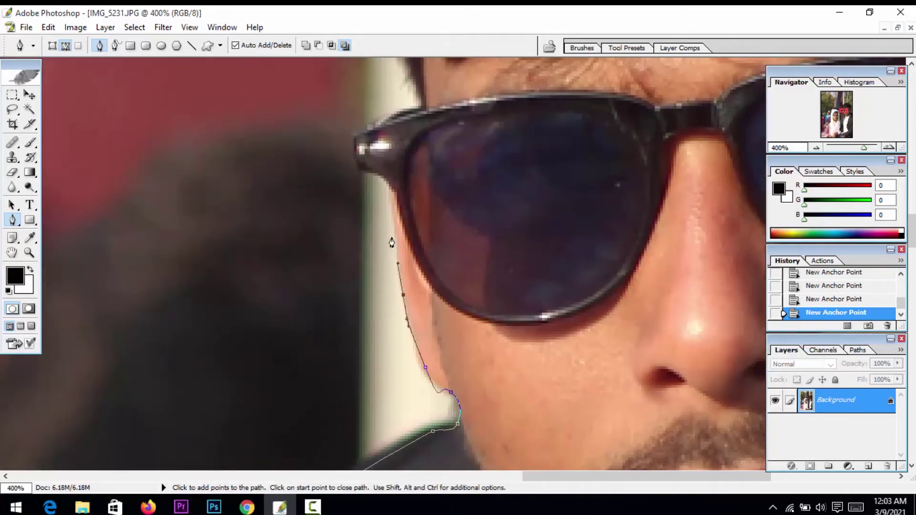
{"action": "left_click", "coordinate": [395, 201]}
{"action": "left_click_drag", "start_coordinate": [384, 179], "coordinate": [354, 175]}
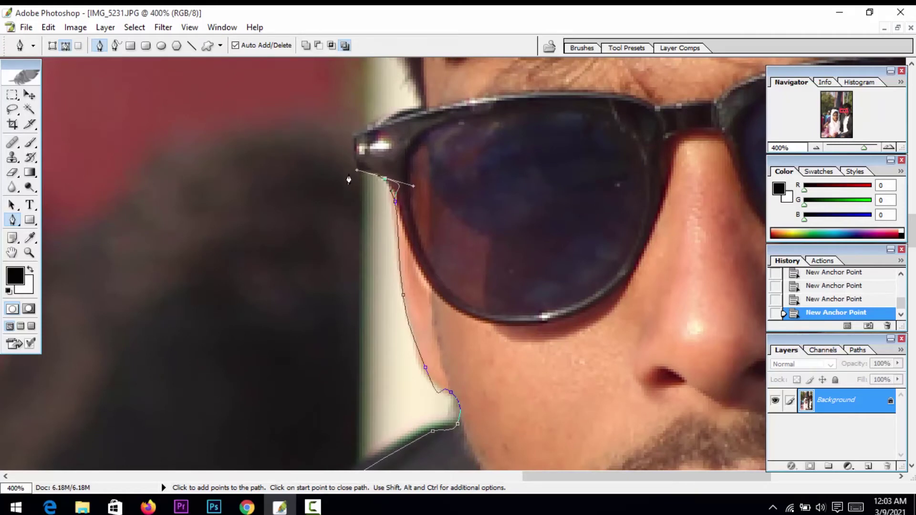
Step: Trace the path around the outer corner of the sunglasses frame up to the man's sideburn
{"action": "left_click", "coordinate": [352, 144]}
{"action": "left_click", "coordinate": [366, 128]}
{"action": "left_click_drag", "start_coordinate": [375, 118], "coordinate": [351, 370]}
{"action": "key", "text": "ctrl+plus"}
{"action": "key", "text": "space"}
{"action": "left_click", "coordinate": [357, 305]}
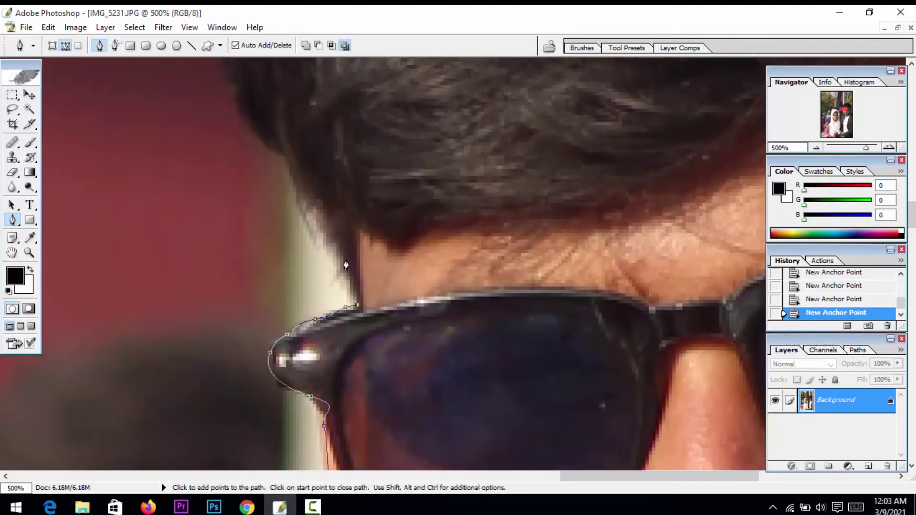
Step: Trace the path from the sideburn up the side of the man's hair beside the red background
{"action": "left_click_drag", "start_coordinate": [335, 243], "coordinate": [319, 210]}
{"action": "key", "text": "space"}
{"action": "left_click_drag", "start_coordinate": [294, 177], "coordinate": [298, 292]}
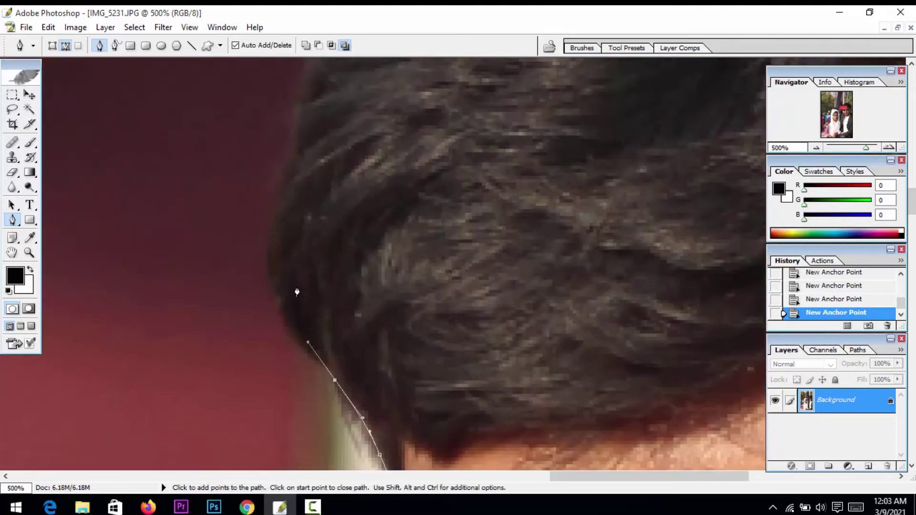
{"action": "key", "text": "space"}
{"action": "left_click_drag", "start_coordinate": [282, 219], "coordinate": [272, 357]}
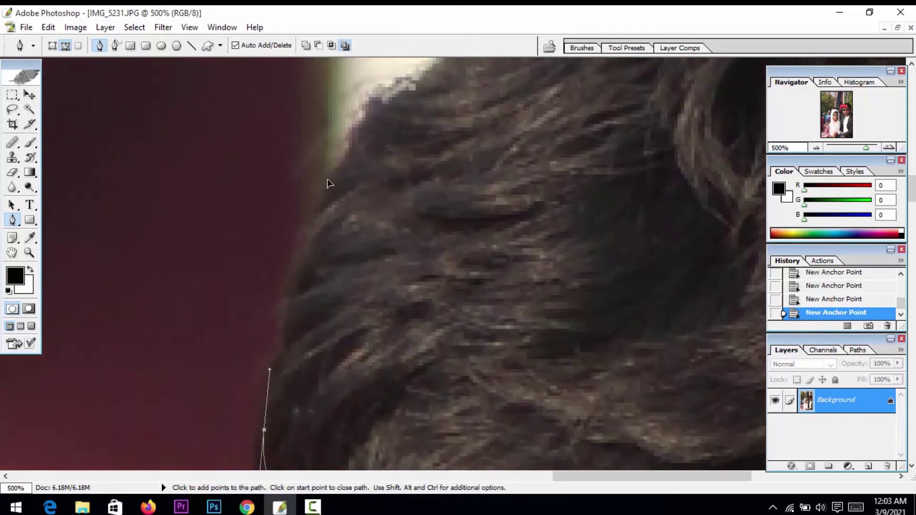
{"action": "key", "text": "space"}
{"action": "left_click_drag", "start_coordinate": [327, 183], "coordinate": [264, 292]}
Step: Continue the path up the sloping hair edge in front of the white pole
{"action": "left_click_drag", "start_coordinate": [343, 214], "coordinate": [93, 287]}
{"action": "key", "text": "space"}
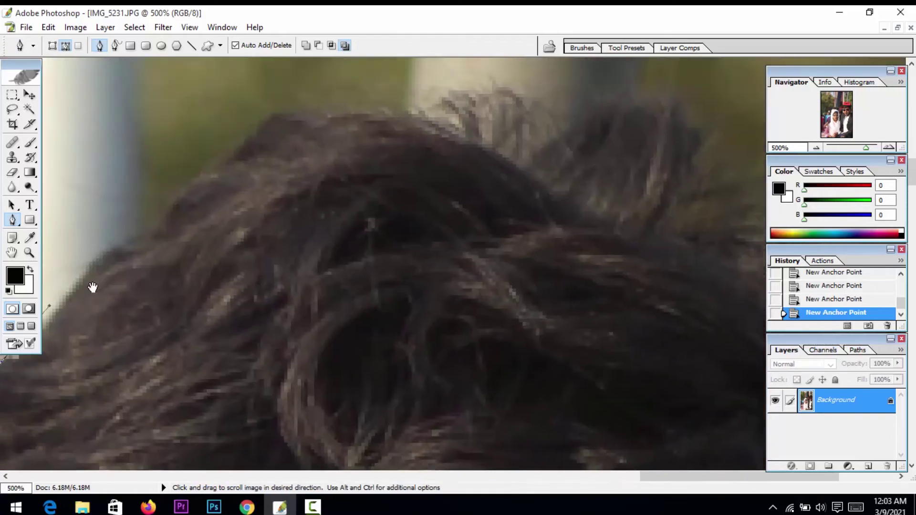
{"action": "key", "text": "space"}
{"action": "left_click_drag", "start_coordinate": [112, 256], "coordinate": [194, 266]}
{"action": "left_click_drag", "start_coordinate": [245, 227], "coordinate": [294, 191]}
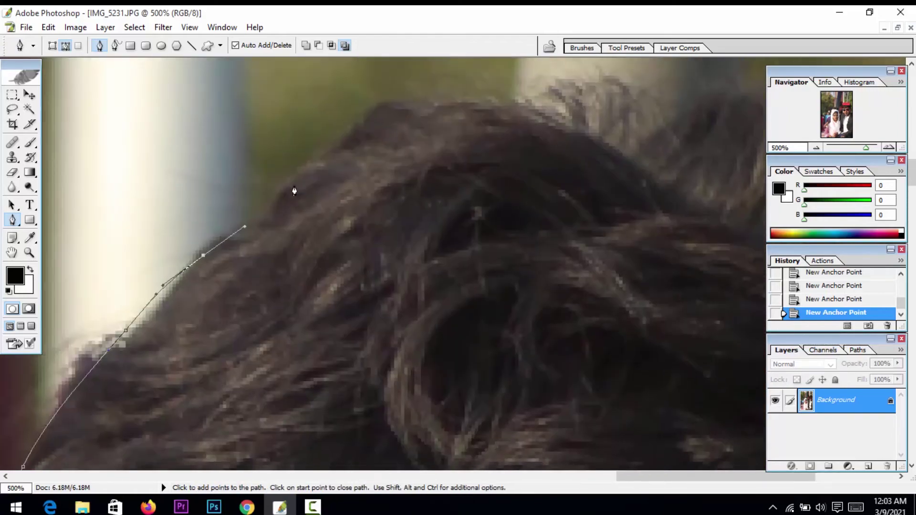
Step: Trace the path over the crown of the man's hair to the tuft in front of the grey pole
{"action": "key", "text": "space"}
{"action": "left_click_drag", "start_coordinate": [254, 222], "coordinate": [205, 266]}
{"action": "left_click_drag", "start_coordinate": [252, 236], "coordinate": [188, 244]}
{"action": "key", "text": "space"}
{"action": "left_click_drag", "start_coordinate": [273, 207], "coordinate": [358, 221]}
{"action": "key", "text": "space"}
{"action": "left_click_drag", "start_coordinate": [388, 248], "coordinate": [224, 203]}
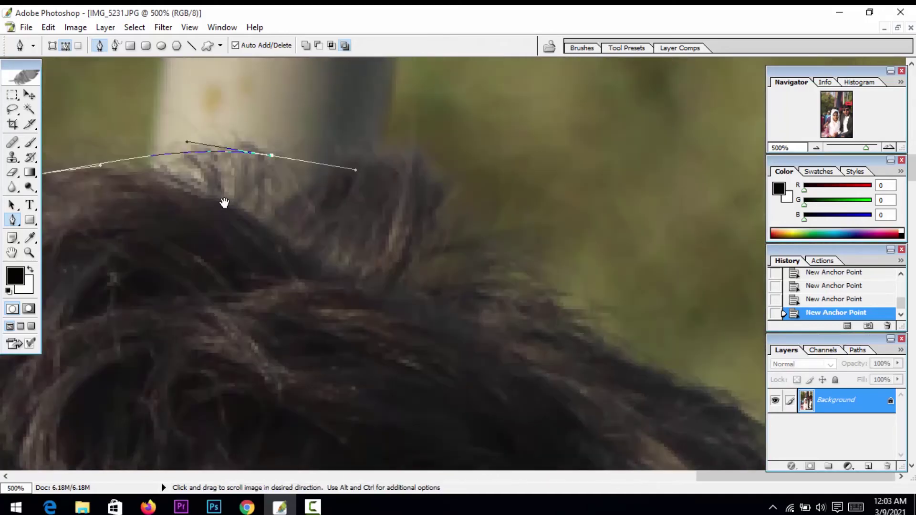
Step: Continue the path from the crown down the far upper slope of the man's hair at 300% zoom
{"action": "left_click", "coordinate": [29, 252]}
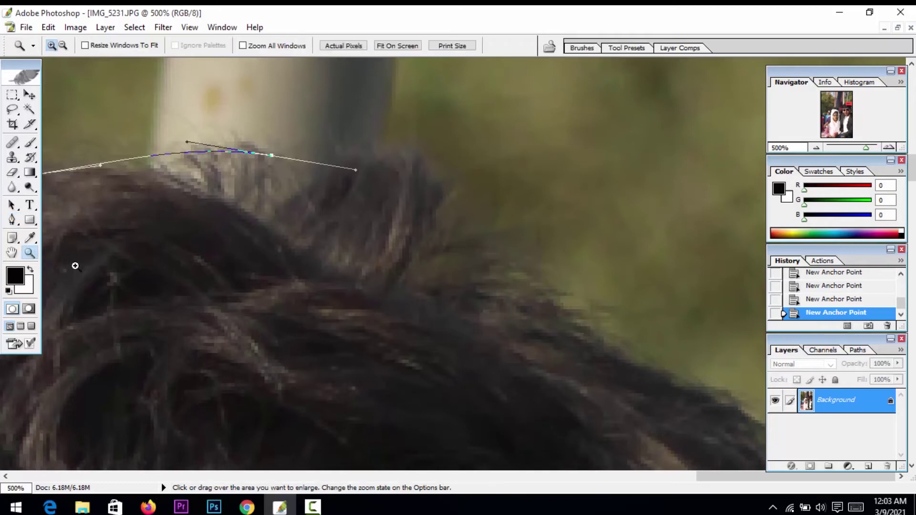
{"action": "left_click", "coordinate": [331, 282], "text": "alt"}
{"action": "key", "text": "Tab"}
{"action": "scroll", "coordinate": [420, 258], "scroll_direction": "down", "scroll_amount": 3}
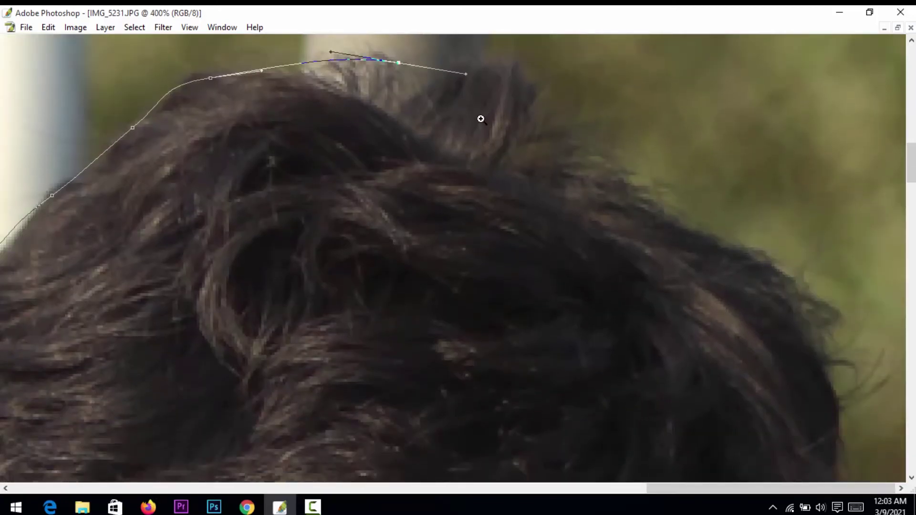
{"action": "key", "text": "Tab"}
{"action": "left_click", "coordinate": [221, 282], "text": "alt"}
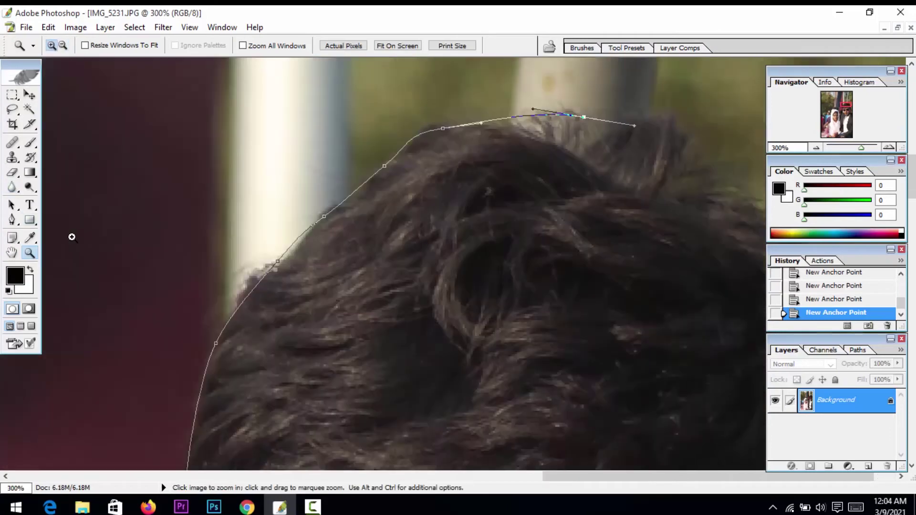
{"action": "key", "text": "Tab"}
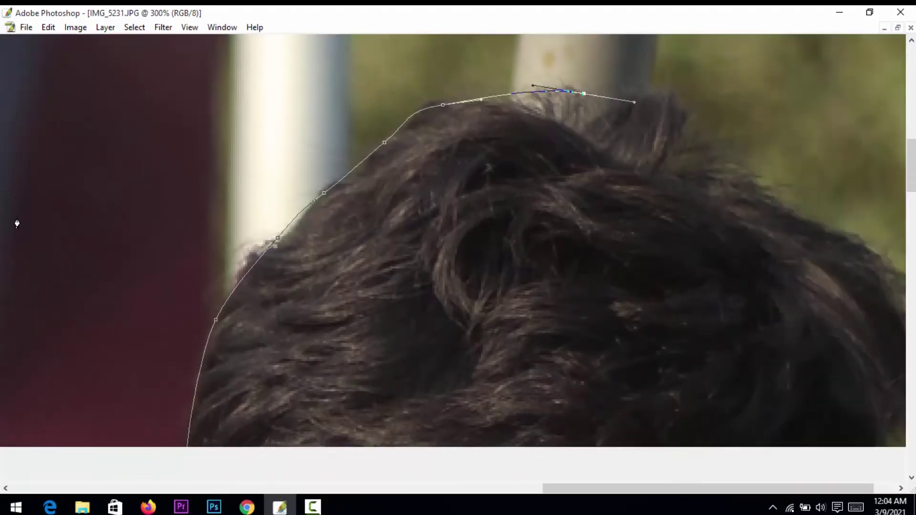
{"action": "left_click_drag", "start_coordinate": [639, 227], "coordinate": [611, 200]}
{"action": "left_click_drag", "start_coordinate": [675, 155], "coordinate": [715, 180]}
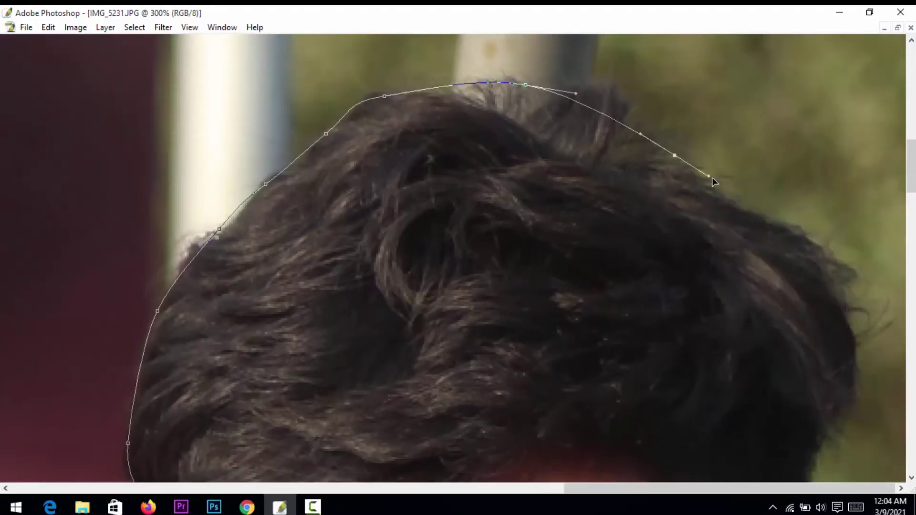
{"action": "left_click_drag", "start_coordinate": [780, 226], "coordinate": [804, 240]}
{"action": "left_click_drag", "start_coordinate": [769, 271], "coordinate": [769, 176]}
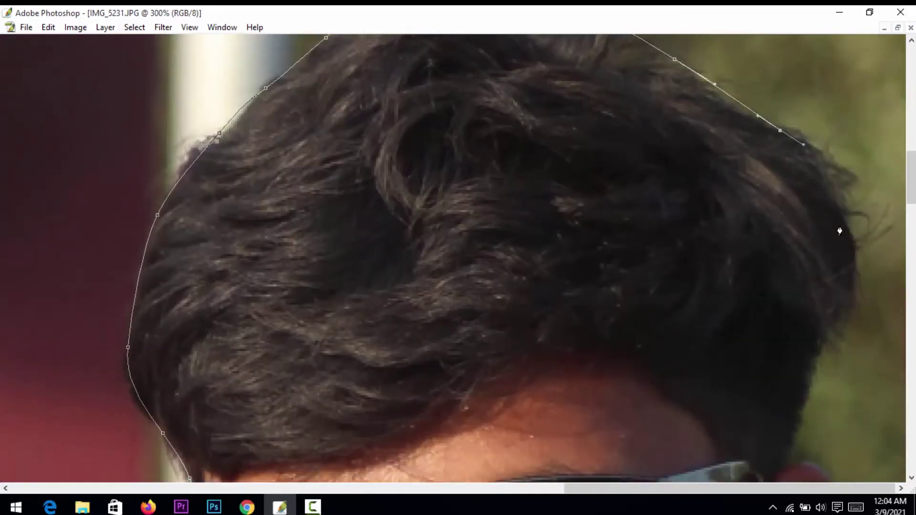
Step: Trace the path down the far side of the man's hair to the top of his ear
{"action": "left_click_drag", "start_coordinate": [842, 227], "coordinate": [847, 254]}
{"action": "left_click_drag", "start_coordinate": [829, 317], "coordinate": [841, 283]}
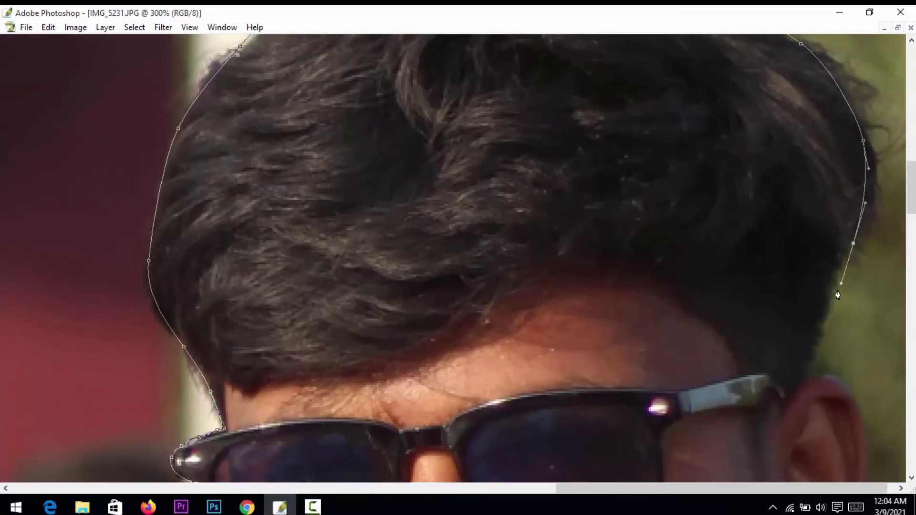
{"action": "left_click_drag", "start_coordinate": [820, 327], "coordinate": [808, 349]}
{"action": "left_click_drag", "start_coordinate": [792, 358], "coordinate": [638, 226]}
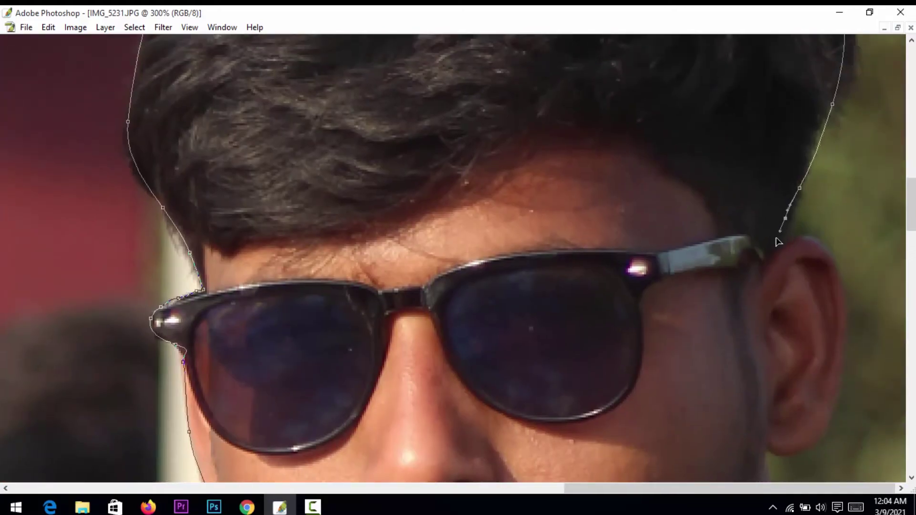
Step: Trace the path over the top of the man's far ear and down its outer edge
{"action": "left_click_drag", "start_coordinate": [779, 247], "coordinate": [829, 249]}
{"action": "left_click_drag", "start_coordinate": [845, 306], "coordinate": [845, 329]}
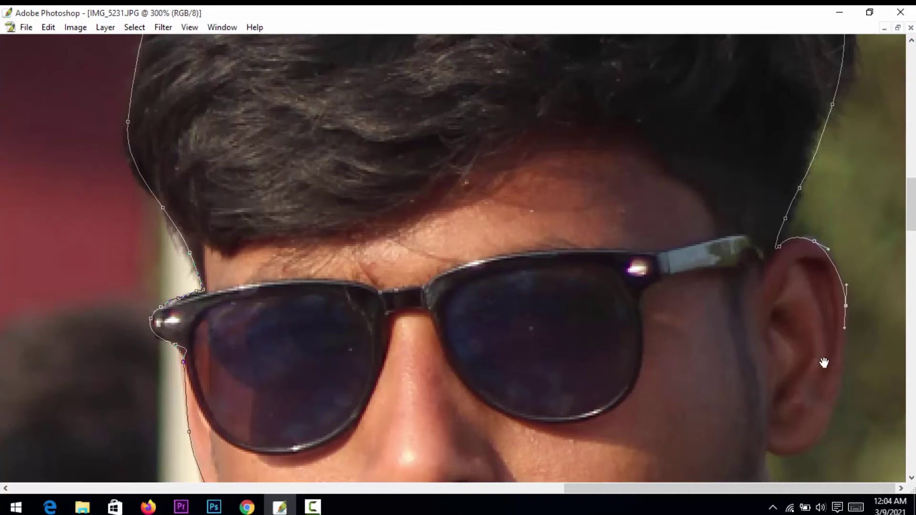
{"action": "left_click_drag", "start_coordinate": [824, 361], "coordinate": [805, 348]}
Step: Continue the path below the earlobe, down the neck and along the jacket shoulder to the photo's edge
{"action": "left_click_drag", "start_coordinate": [760, 320], "coordinate": [742, 217]}
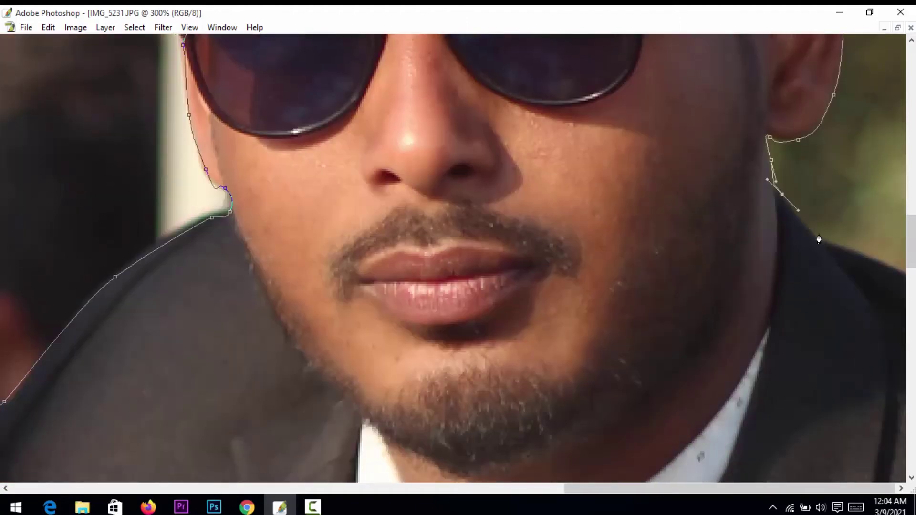
{"action": "left_click_drag", "start_coordinate": [820, 243], "coordinate": [839, 250]}
{"action": "left_click_drag", "start_coordinate": [889, 269], "coordinate": [896, 270]}
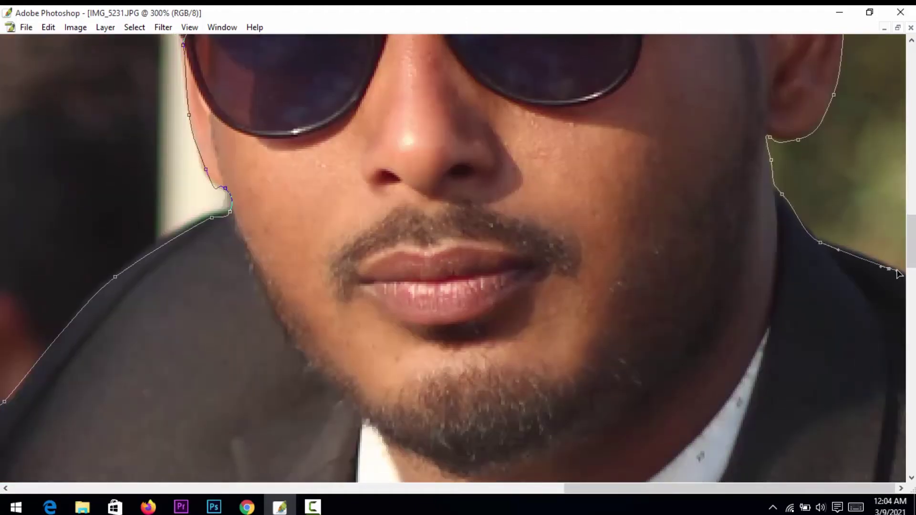
Step: Extend the path from the man's shoulder out beyond the photo's right edge, with the whole photo in view
{"action": "left_click", "coordinate": [710, 269], "text": "alt"}
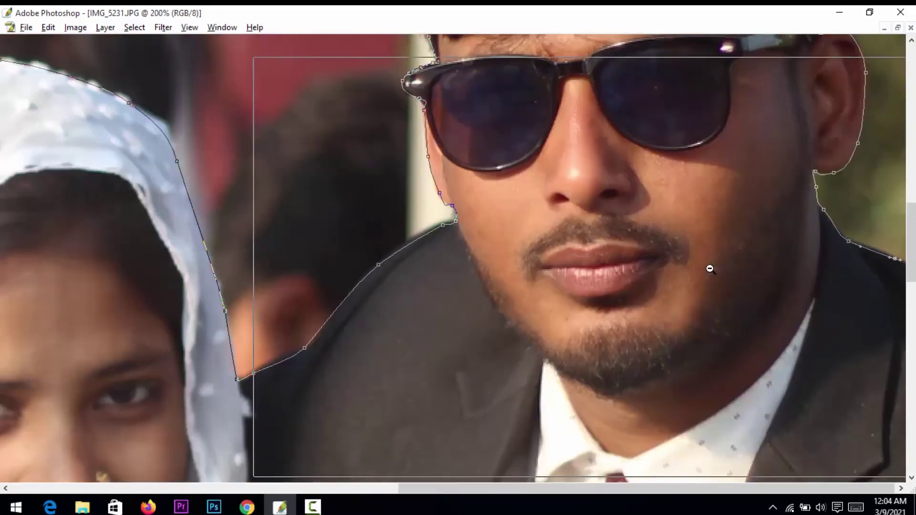
{"action": "left_click", "coordinate": [709, 267], "text": "alt"}
{"action": "left_click", "coordinate": [708, 267], "text": "alt"}
{"action": "left_click", "coordinate": [707, 266], "text": "alt"}
{"action": "left_click", "coordinate": [699, 271], "text": "alt"}
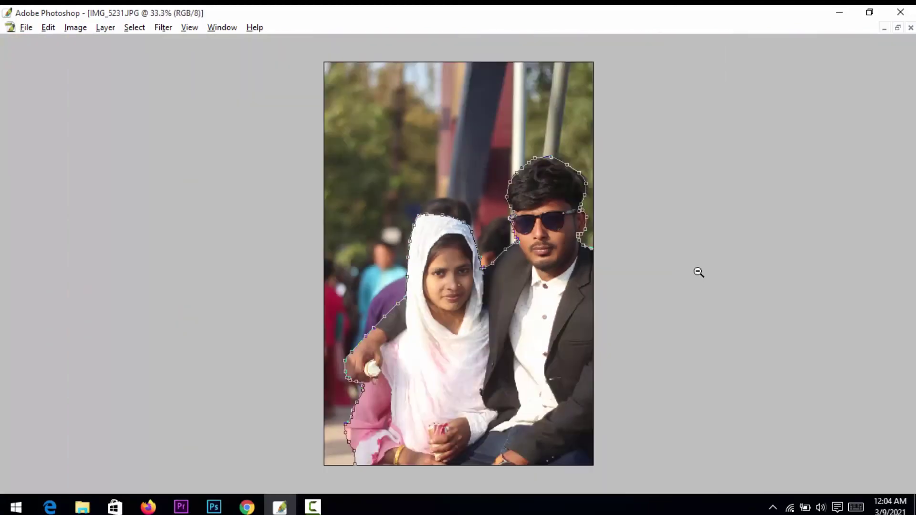
{"action": "key", "text": "Tab"}
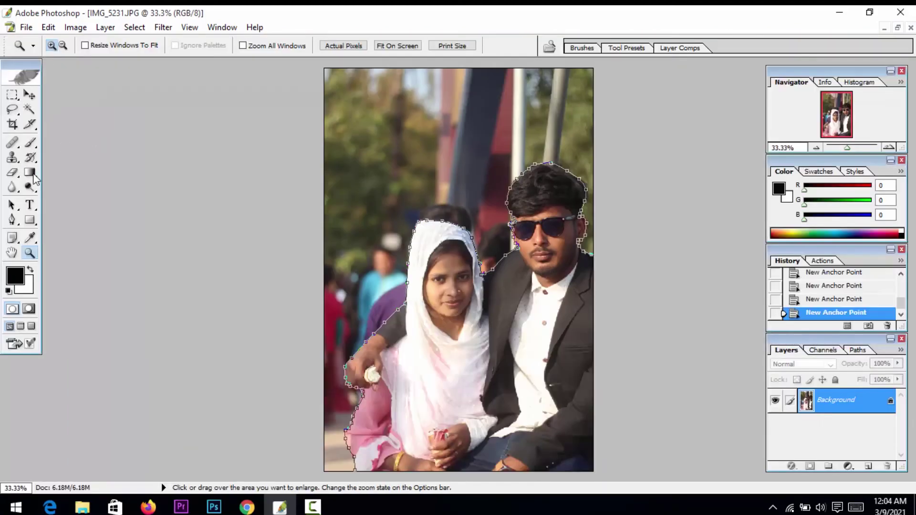
{"action": "left_click", "coordinate": [13, 221]}
{"action": "left_click_drag", "start_coordinate": [697, 240], "coordinate": [697, 165]}
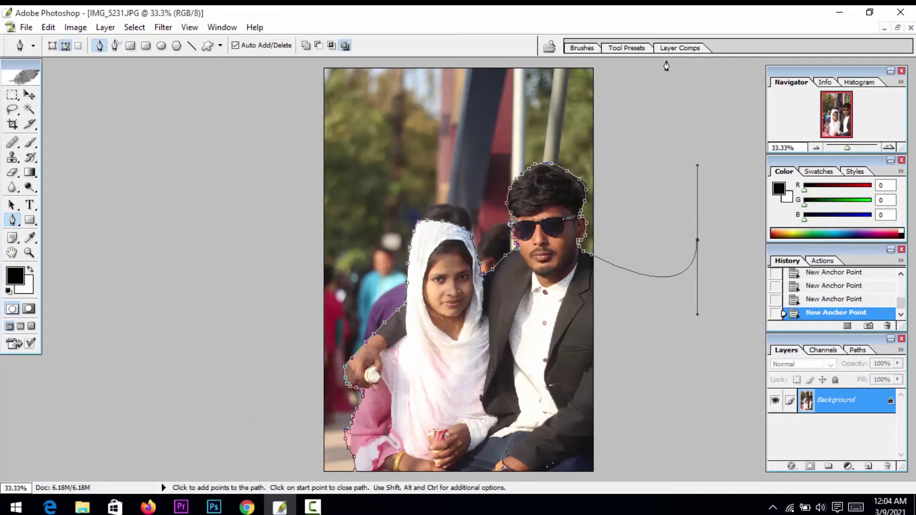
{"action": "left_click", "coordinate": [626, 48]}
{"action": "left_click", "coordinate": [657, 173]}
{"action": "key", "text": "Tab"}
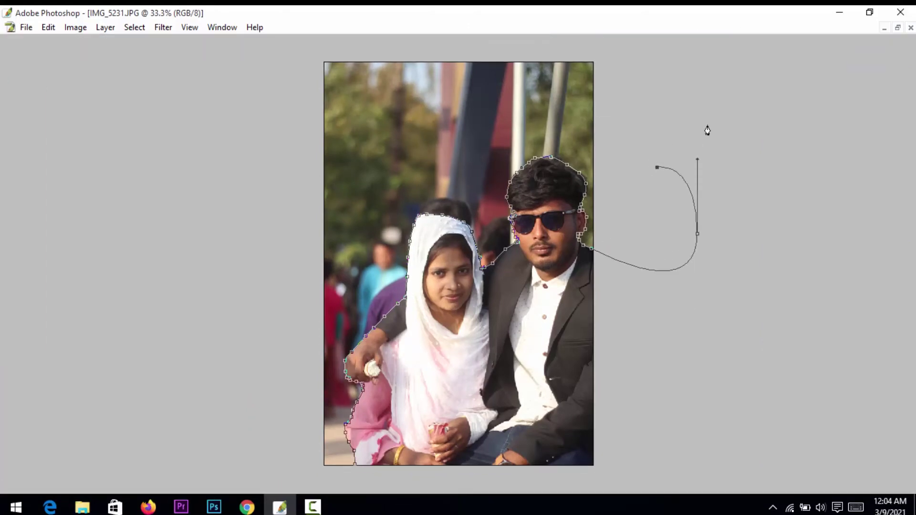
{"action": "key", "text": "Tab"}
{"action": "left_click", "coordinate": [733, 37]}
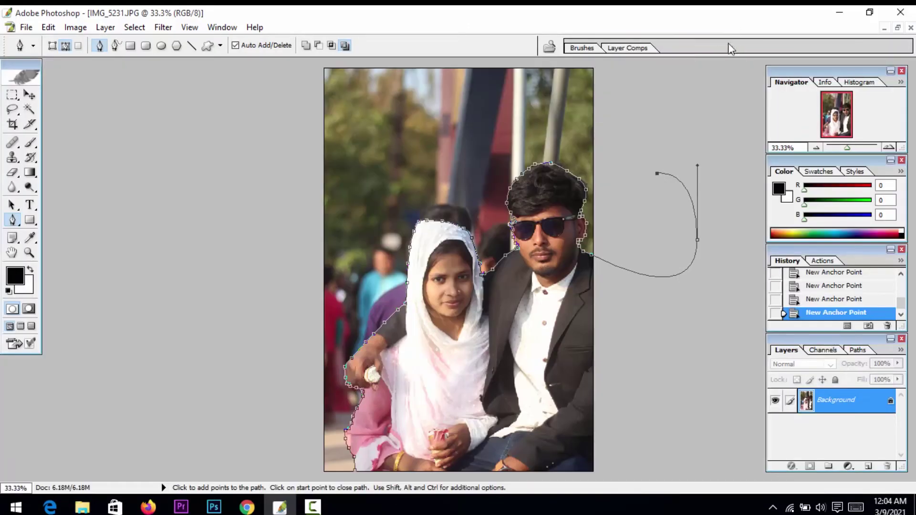
Step: Carry the path around the outside of the photo's upper edge and far side, and close it at its starting point
{"action": "left_click", "coordinate": [619, 71]}
{"action": "left_click", "coordinate": [585, 60]}
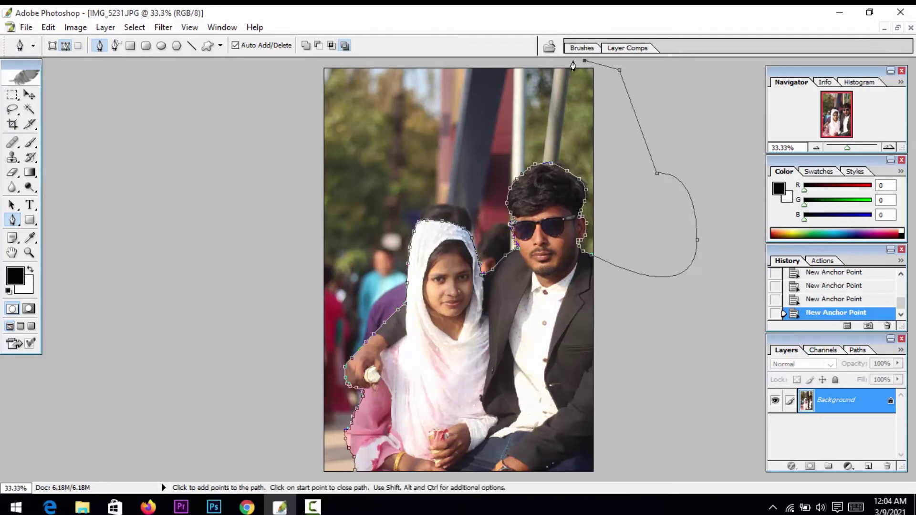
{"action": "left_click", "coordinate": [310, 58]}
{"action": "left_click_drag", "start_coordinate": [247, 186], "coordinate": [250, 238]}
{"action": "left_click", "coordinate": [225, 355]}
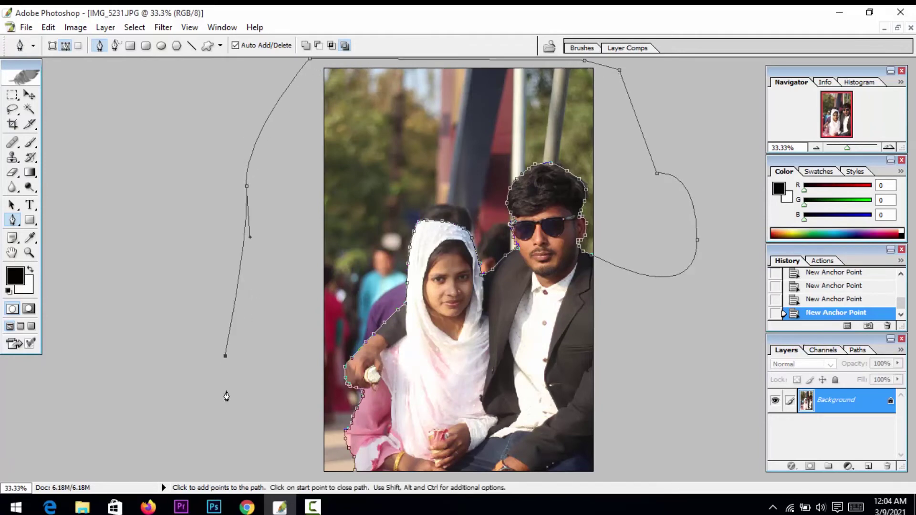
{"action": "left_click_drag", "start_coordinate": [306, 479], "coordinate": [352, 477]}
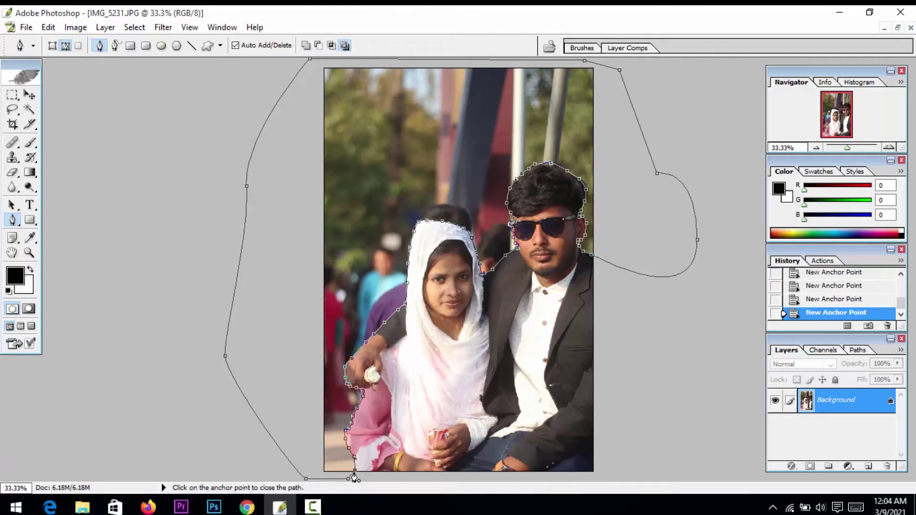
{"action": "left_click", "coordinate": [352, 473]}
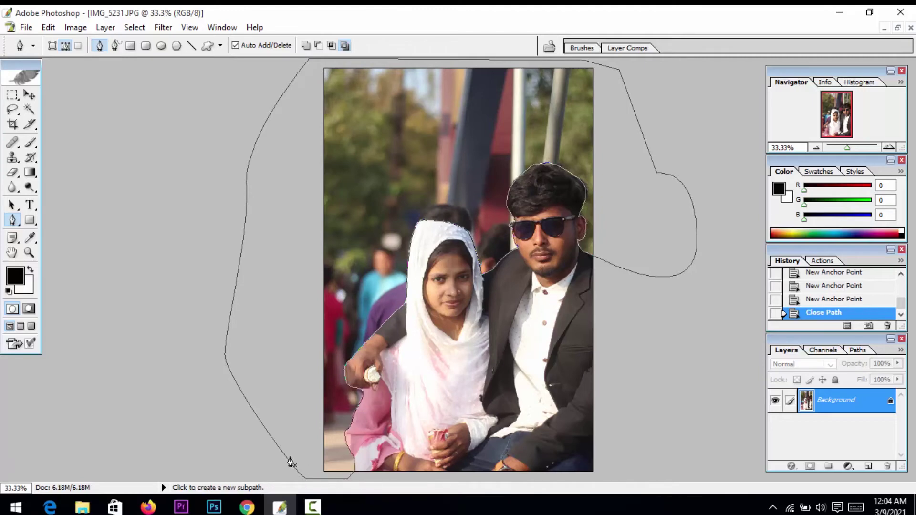
Step: Clear the background through a selection made from the closed path, and convert the locked Background into Layer 0
{"action": "key", "text": "ctrl+Return"}
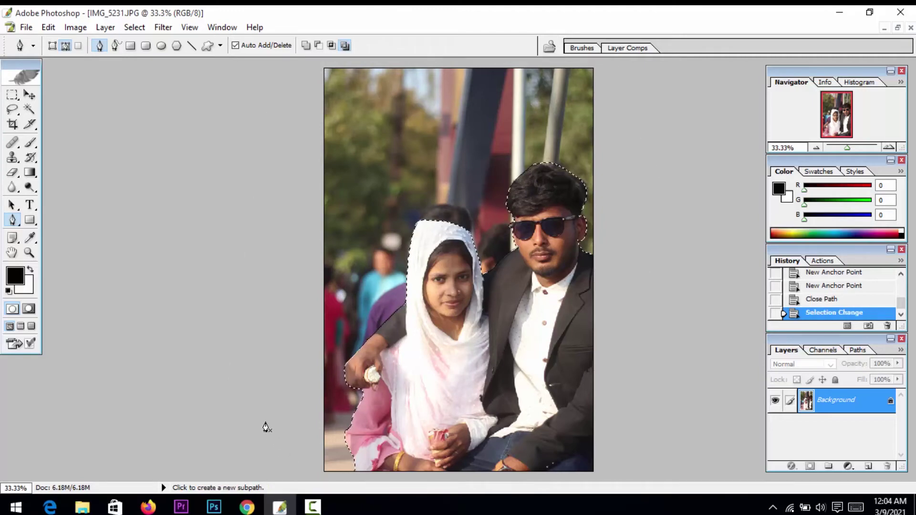
{"action": "key", "text": "Delete"}
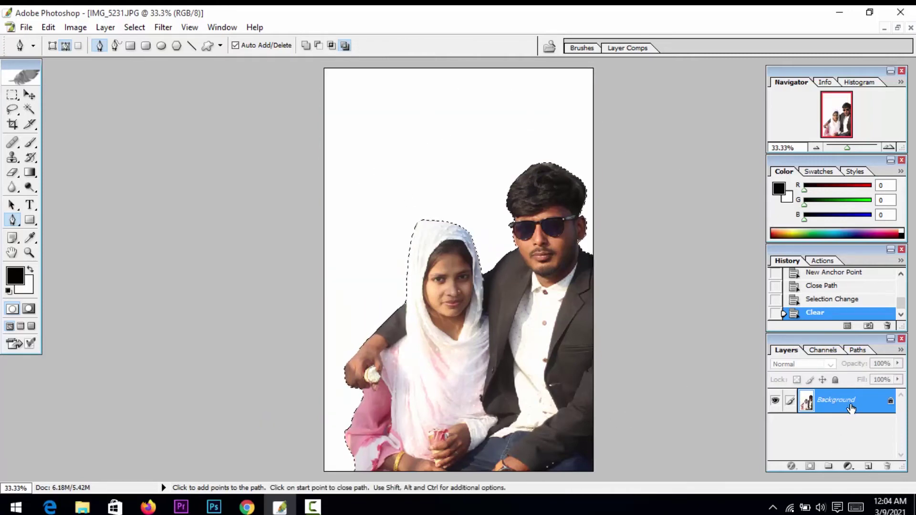
{"action": "double_click", "coordinate": [852, 405]}
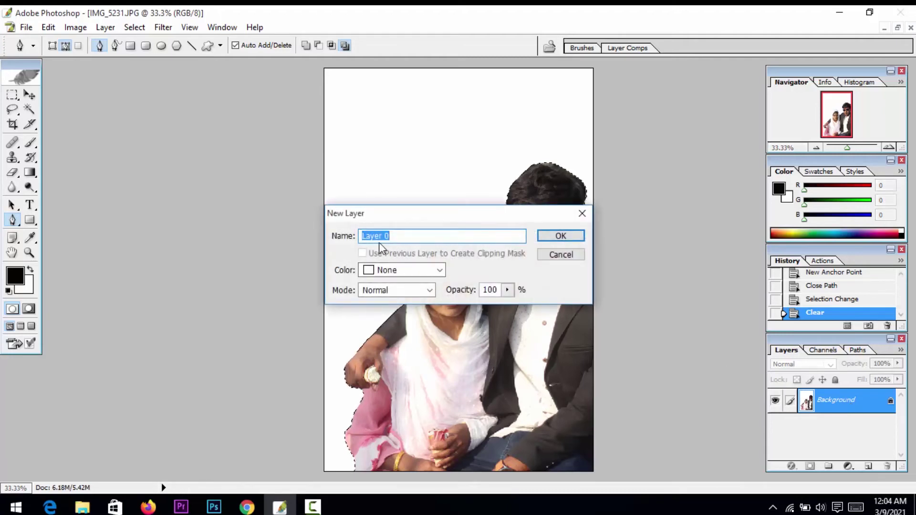
{"action": "left_click", "coordinate": [442, 238]}
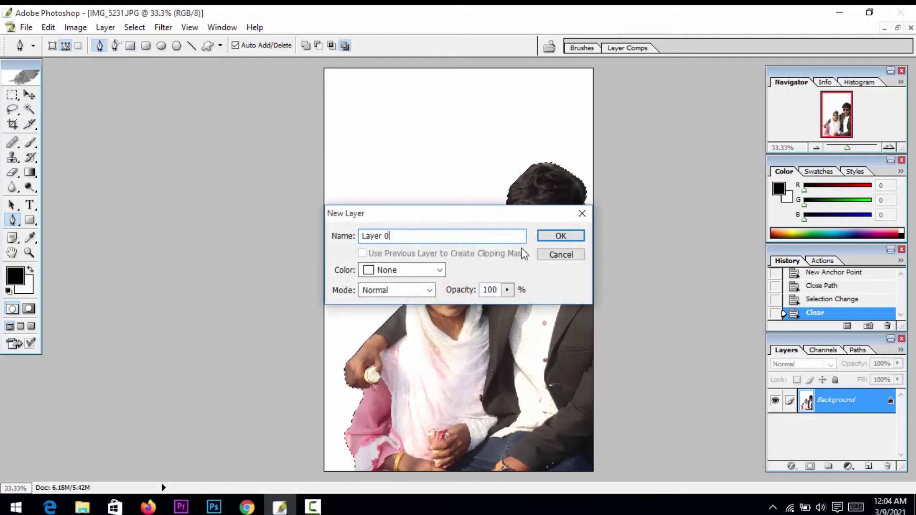
{"action": "left_click", "coordinate": [561, 236]}
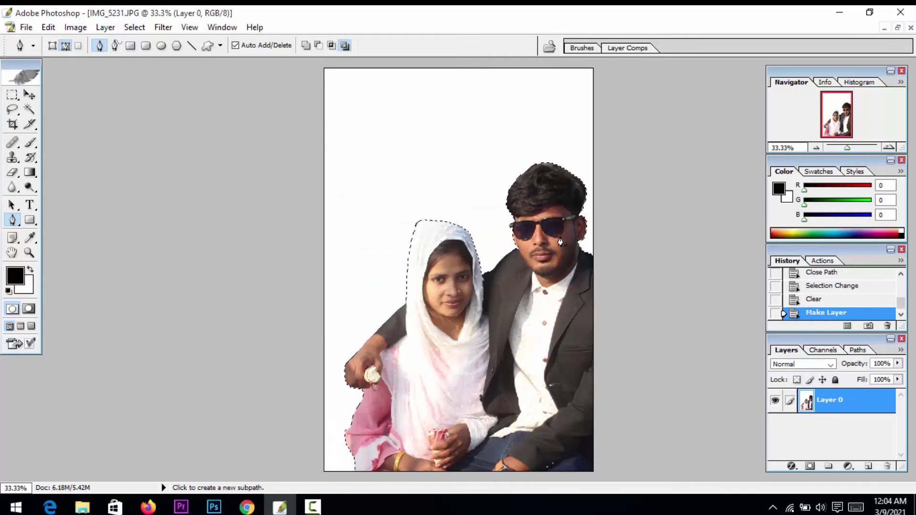
Step: Delete the selected area around the couple to transparency and remove the selection
{"action": "key", "text": "Delete"}
{"action": "key", "text": "Delete"}
{"action": "key", "text": "Delete"}
{"action": "key", "text": "Delete"}
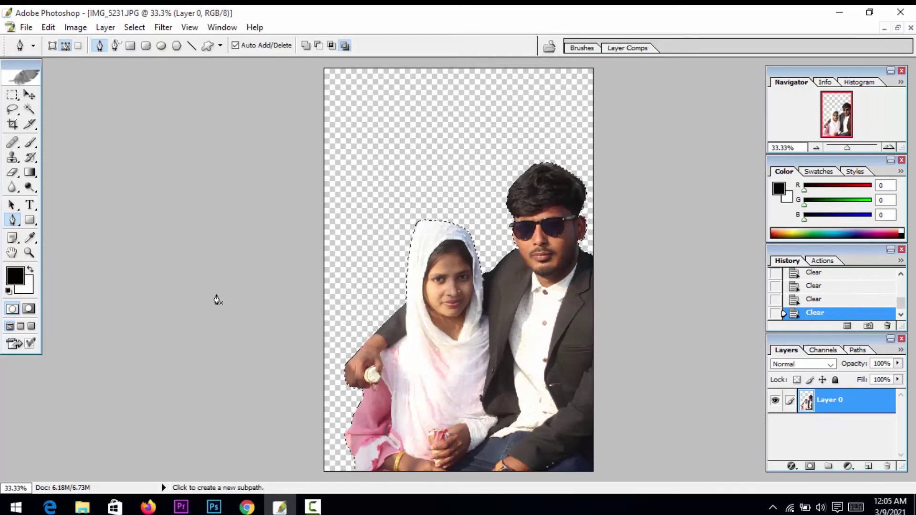
{"action": "key", "text": "ctrl+d"}
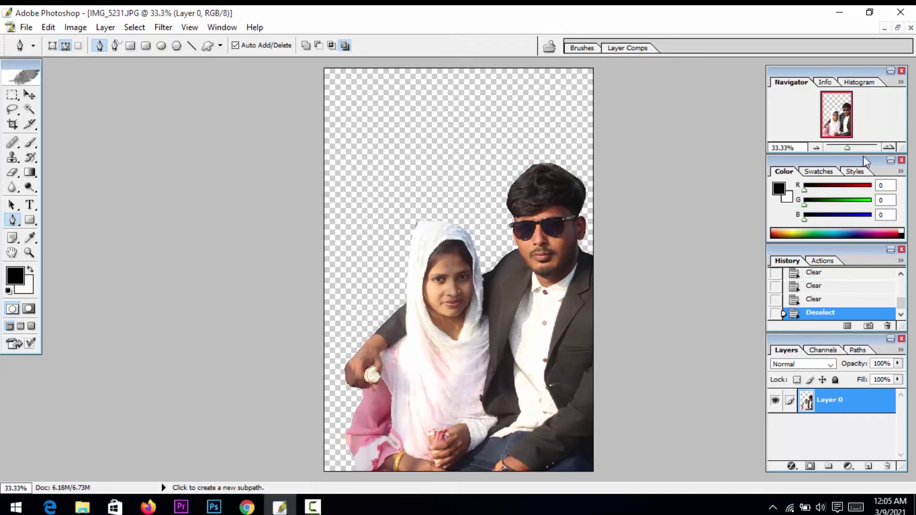
Step: Copy the smoke image into the couple's photo as a new layer, with the photo's window maximized again
{"action": "left_click", "coordinate": [897, 27]}
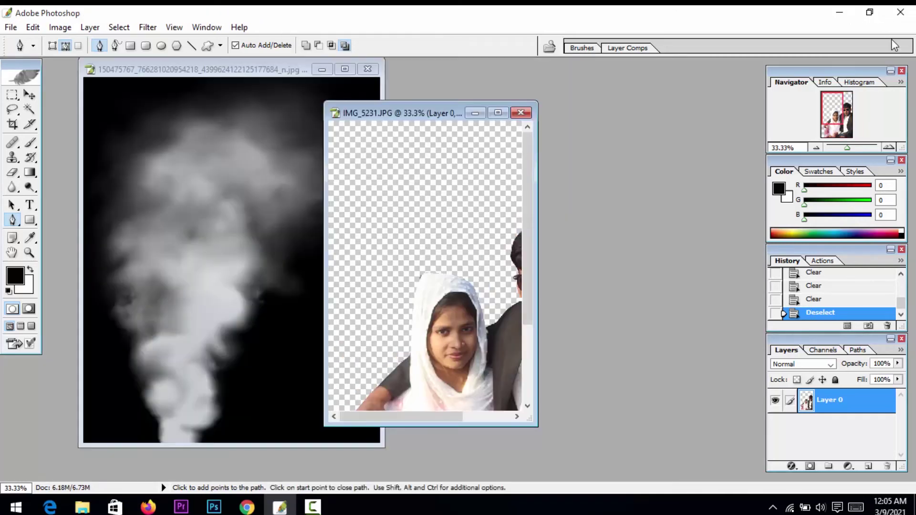
{"action": "left_click", "coordinate": [29, 95]}
{"action": "left_click", "coordinate": [202, 209]}
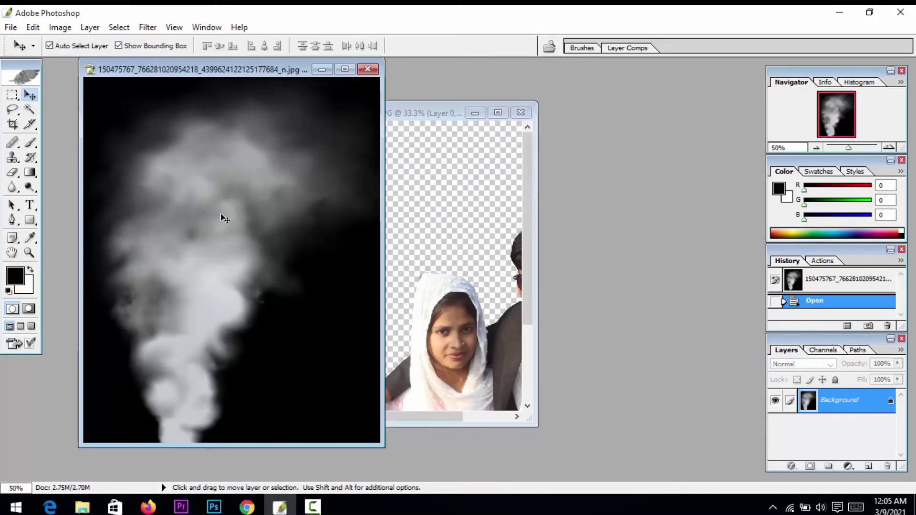
{"action": "key", "text": "alt"}
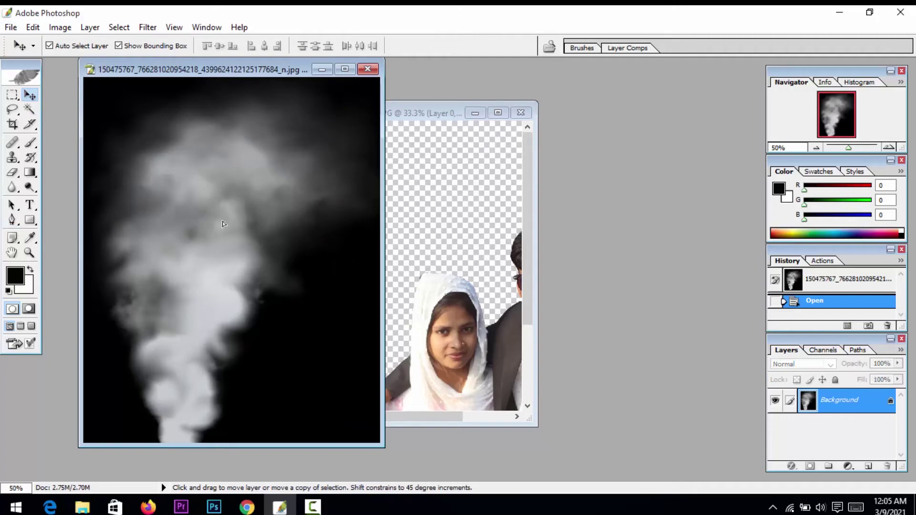
{"action": "left_click_drag", "start_coordinate": [223, 224], "coordinate": [427, 178]}
{"action": "left_click", "coordinate": [497, 112]}
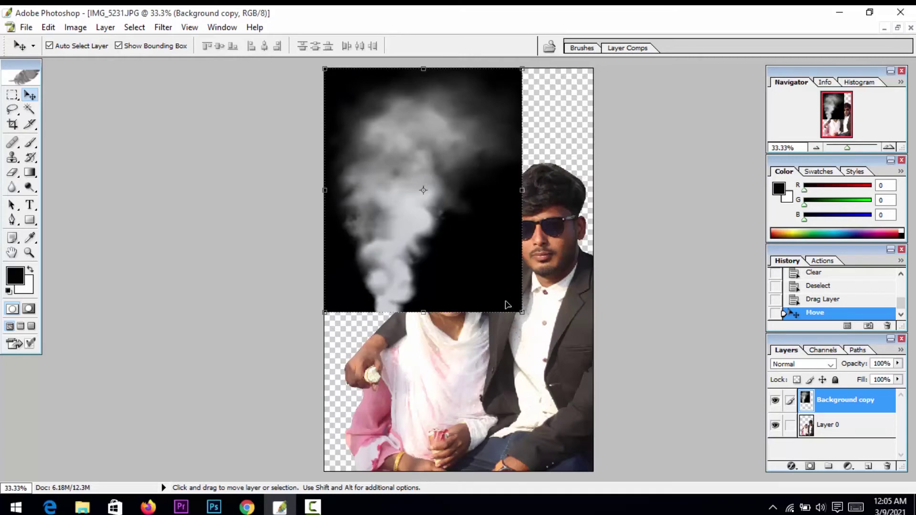
Step: Enlarge the smoke layer to cover the whole canvas and place it beneath the couple's Layer 0
{"action": "left_click_drag", "start_coordinate": [521, 312], "coordinate": [613, 499]}
{"action": "key", "text": "Return"}
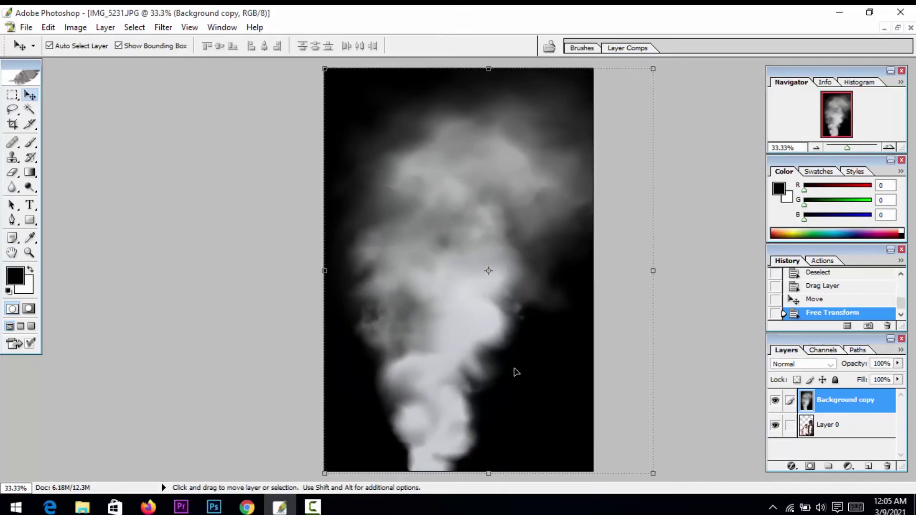
{"action": "left_click", "coordinate": [822, 432]}
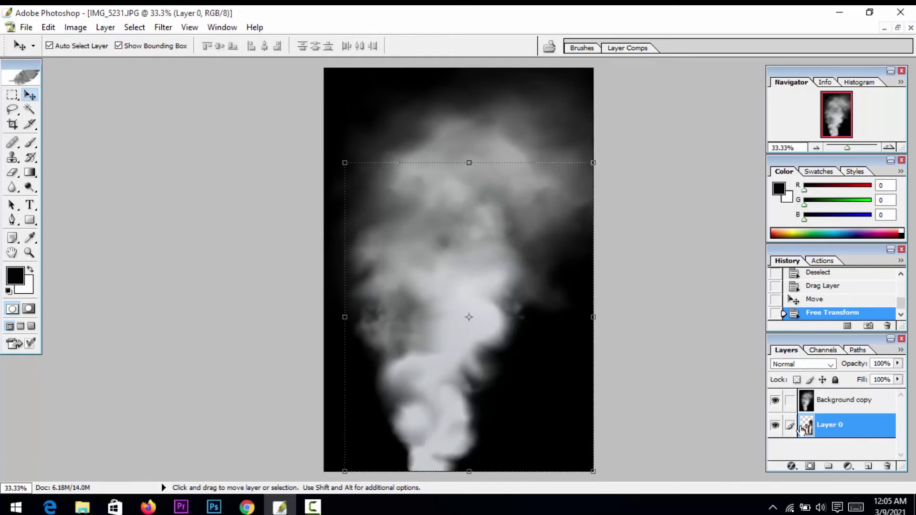
{"action": "left_click", "coordinate": [832, 402]}
{"action": "left_click_drag", "start_coordinate": [839, 404], "coordinate": [853, 451]}
{"action": "left_click", "coordinate": [519, 356]}
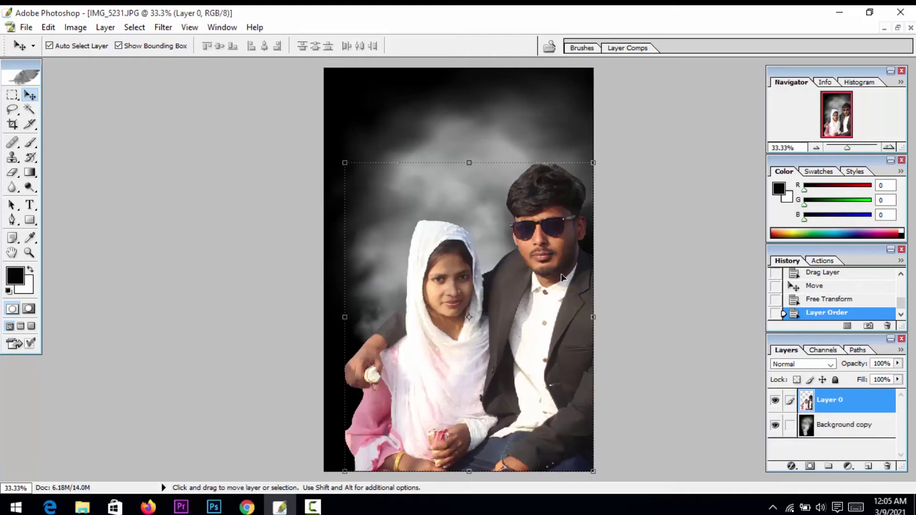
{"action": "left_click", "coordinate": [29, 252]}
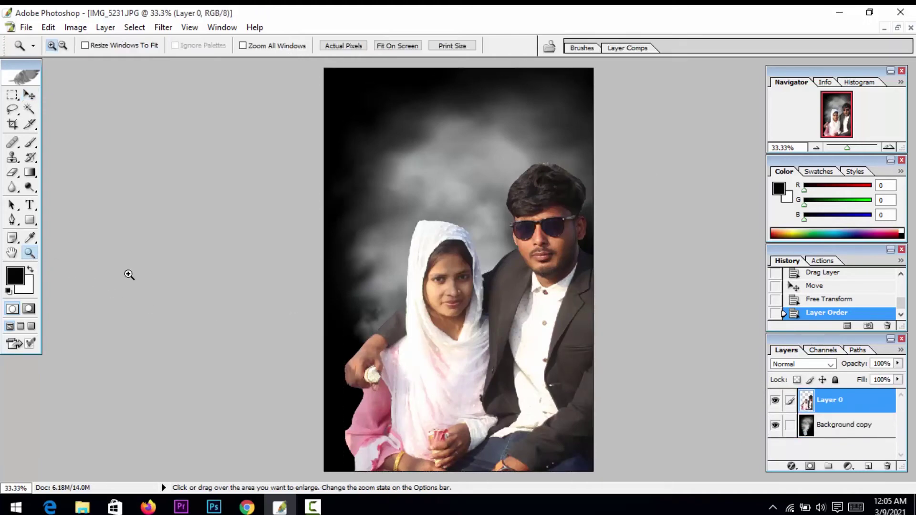
{"action": "left_click", "coordinate": [329, 299], "text": "alt"}
{"action": "left_click", "coordinate": [29, 109]}
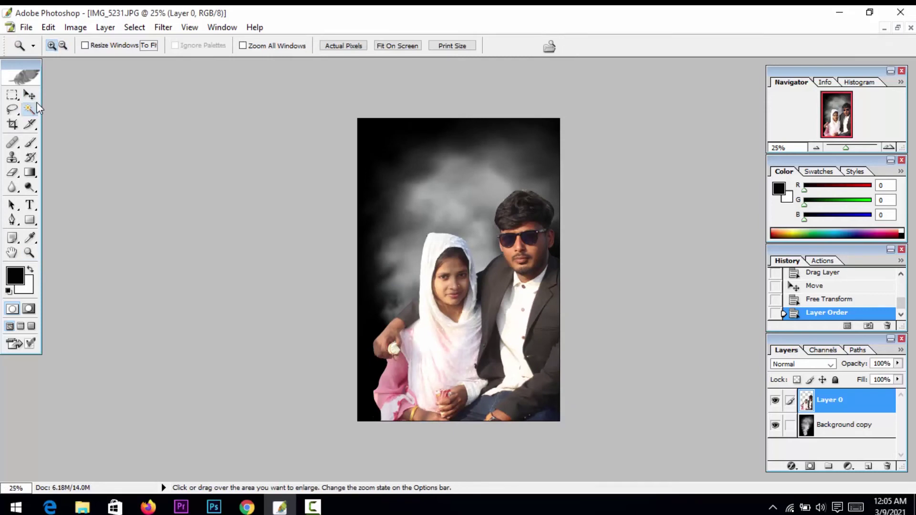
{"action": "left_click", "coordinate": [447, 345]}
{"action": "left_click", "coordinate": [29, 95]}
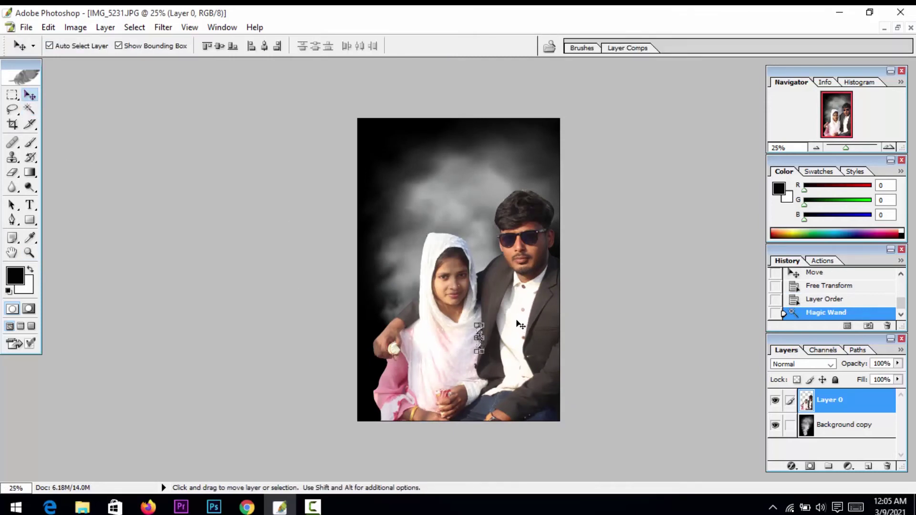
{"action": "key", "text": "ctrl+d"}
Step: Nudge the couple's layer to the left in large increments, away from the photo's right edge
{"action": "key", "text": "shift+Left"}
{"action": "key", "text": "shift+Left"}
{"action": "key", "text": "shift+Left"}
{"action": "key", "text": "shift+Left"}
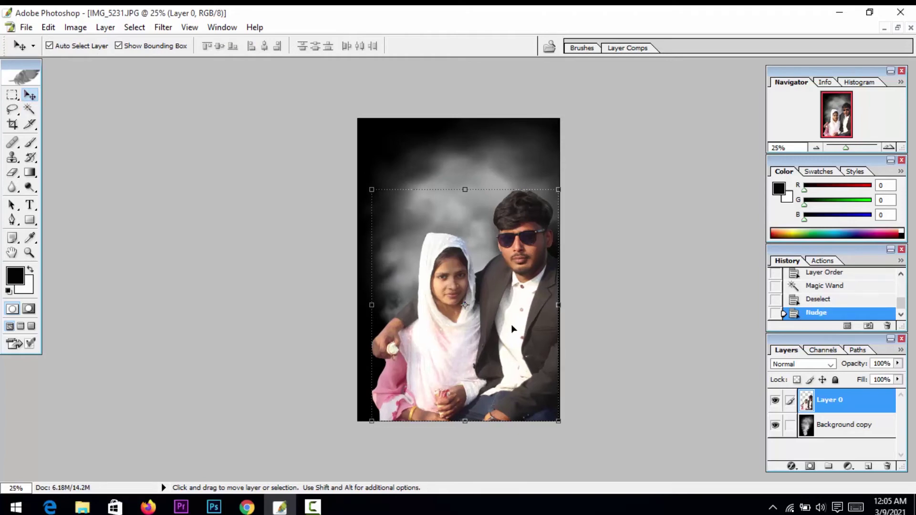
Step: Scale the smoke layer to 118.8% width and 116.2% height so it extends past the canvas edges
{"action": "left_click", "coordinate": [478, 159]}
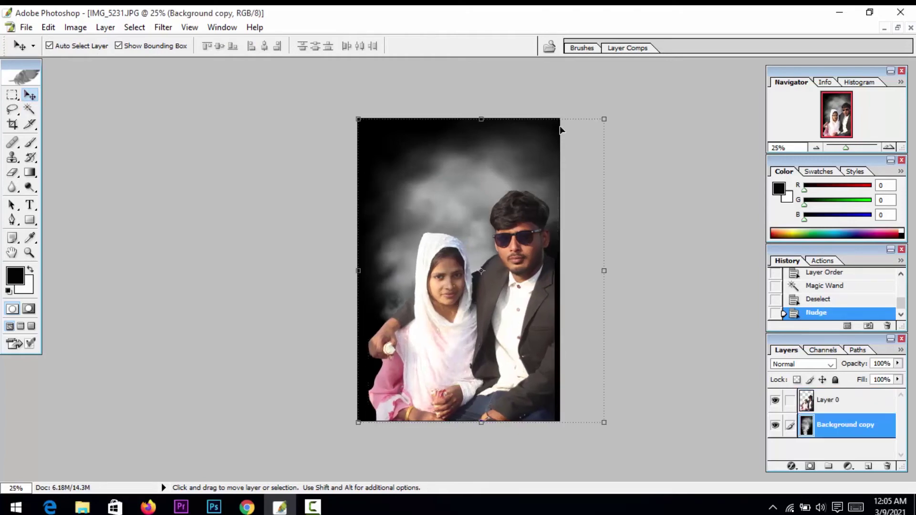
{"action": "left_click_drag", "start_coordinate": [604, 118], "coordinate": [625, 92]}
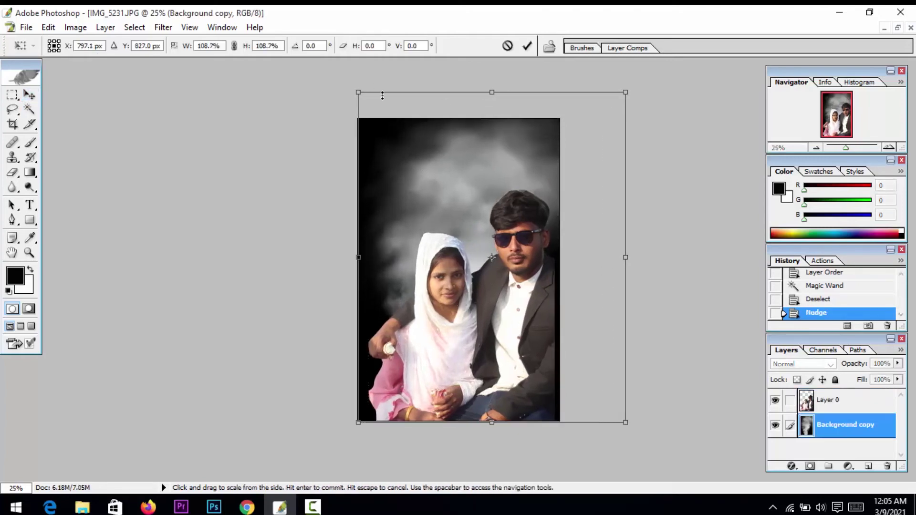
{"action": "left_click_drag", "start_coordinate": [361, 258], "coordinate": [336, 265]}
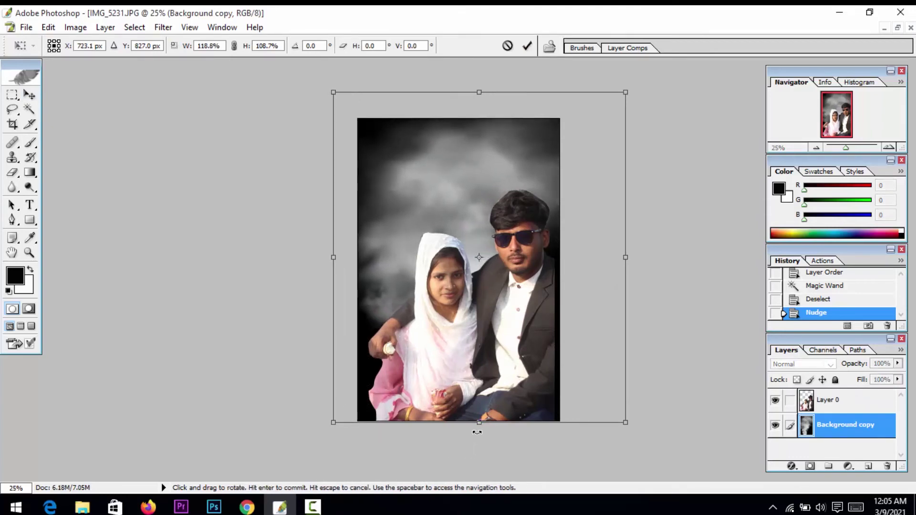
{"action": "left_click_drag", "start_coordinate": [479, 423], "coordinate": [479, 445]}
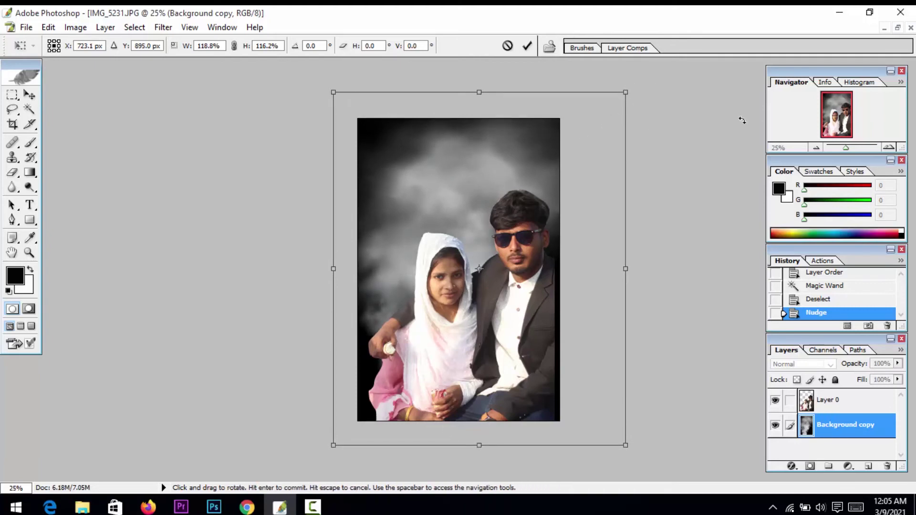
{"action": "key", "text": "Return"}
Step: Examine the composite up close around the woman's face and scarf, and return to the whole-photo view
{"action": "left_click", "coordinate": [29, 253]}
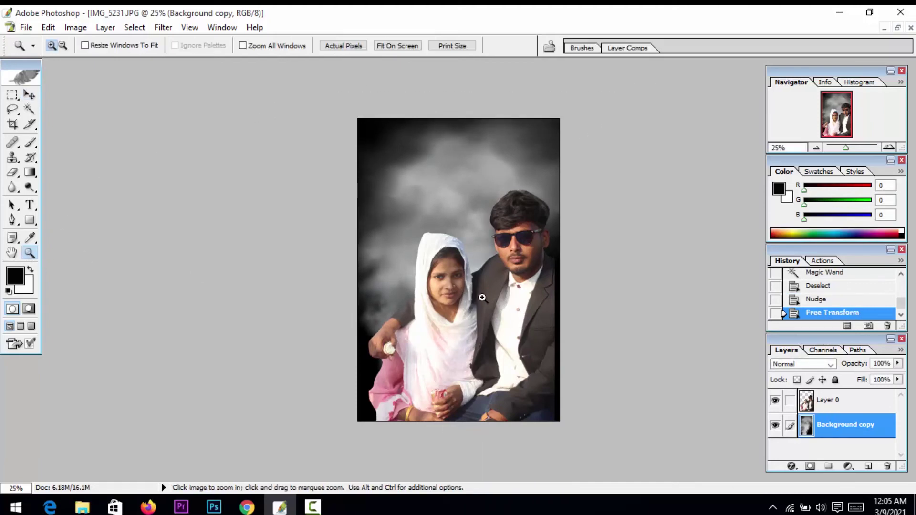
{"action": "left_click", "coordinate": [483, 298], "text": "alt"}
{"action": "left_click", "coordinate": [477, 295]}
{"action": "left_click", "coordinate": [473, 292]}
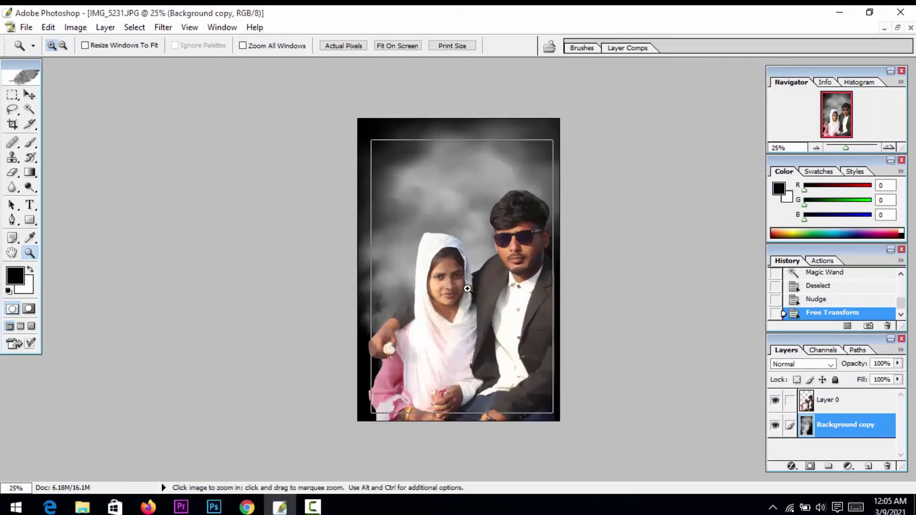
{"action": "left_click", "coordinate": [469, 290]}
{"action": "left_click", "coordinate": [467, 289]}
{"action": "left_click", "coordinate": [467, 289]}
{"action": "left_click", "coordinate": [467, 289]}
{"action": "left_click", "coordinate": [467, 289], "text": "alt"}
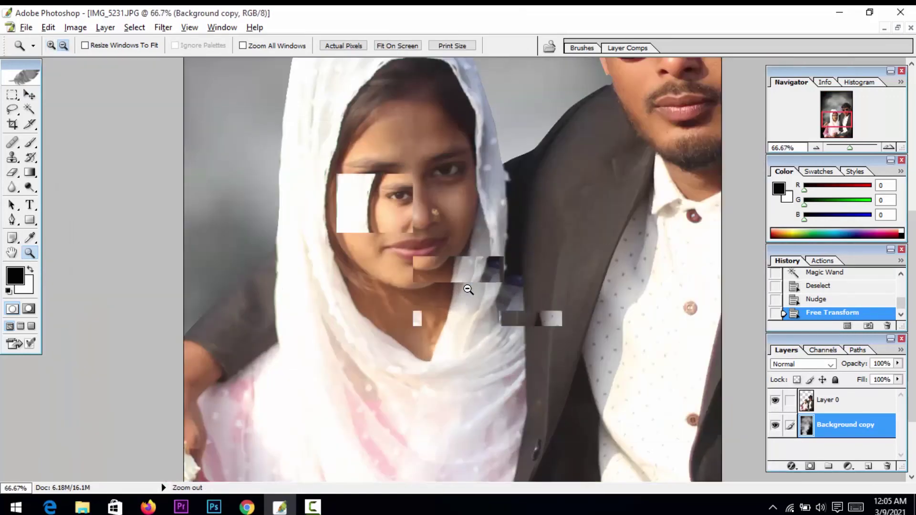
{"action": "left_click", "coordinate": [467, 289], "text": "alt"}
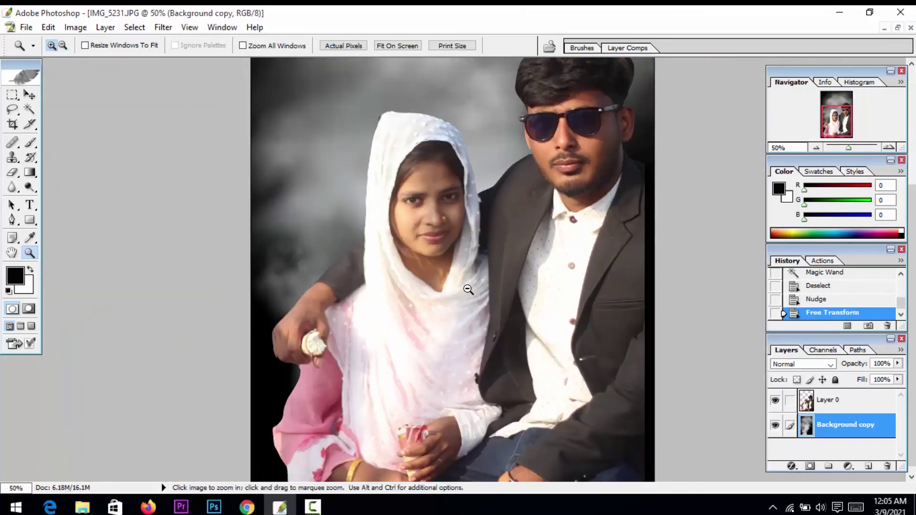
{"action": "left_click", "coordinate": [468, 289], "text": "alt"}
Step: Nudge the couple's layer to the right in small increments until the man's arm meets the photo's right edge
{"action": "key", "text": "v"}
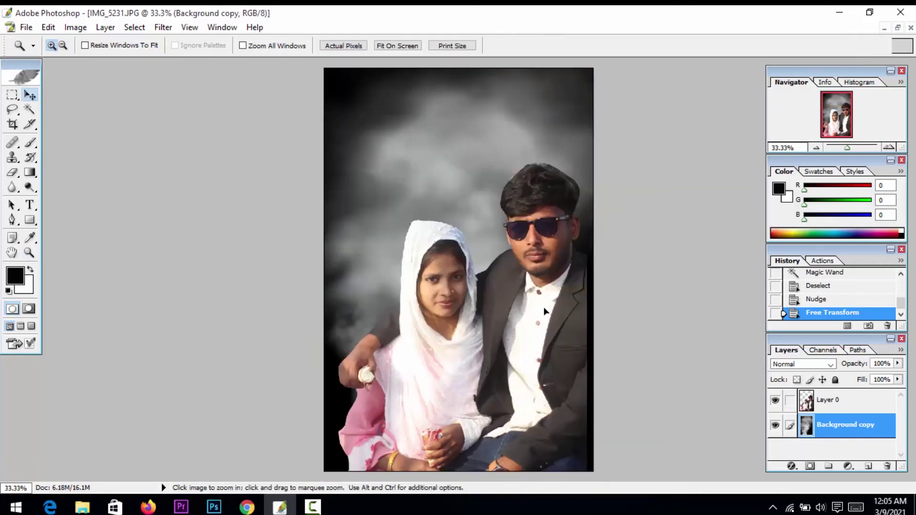
{"action": "left_click", "coordinate": [556, 303]}
{"action": "key", "text": "Right"}
{"action": "key", "text": "Right"}
{"action": "key", "text": "Right"}
{"action": "key", "text": "Right"}
{"action": "key", "text": "Right"}
{"action": "key", "text": "Right"}
{"action": "key", "text": "Right"}
{"action": "key", "text": "Right"}
{"action": "key", "text": "Right"}
{"action": "key", "text": "Right"}
{"action": "key", "text": "Right"}
{"action": "key", "text": "Right"}
{"action": "key", "text": "Right"}
{"action": "key", "text": "Right"}
{"action": "key", "text": "Right"}
{"action": "key", "text": "Right"}
{"action": "key", "text": "Right"}
{"action": "key", "text": "Right"}
{"action": "key", "text": "Right"}
{"action": "key", "text": "Right"}
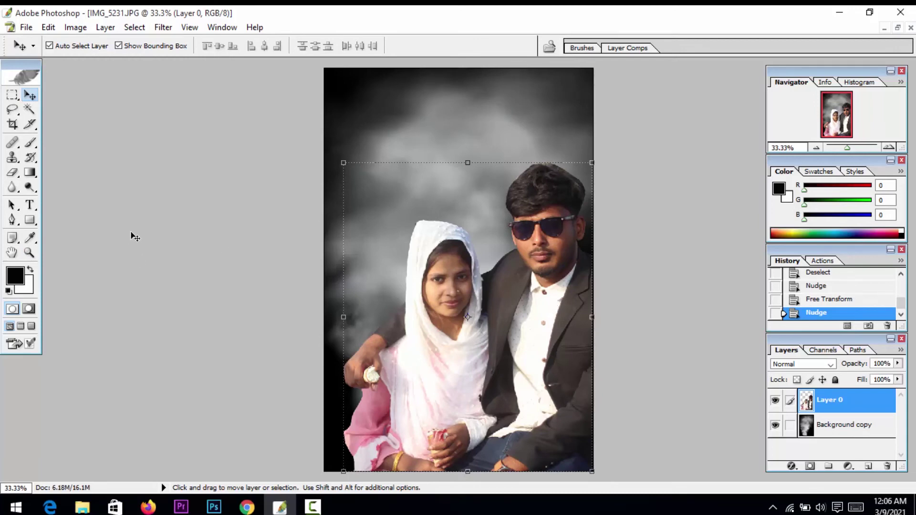
{"action": "left_click", "coordinate": [29, 252]}
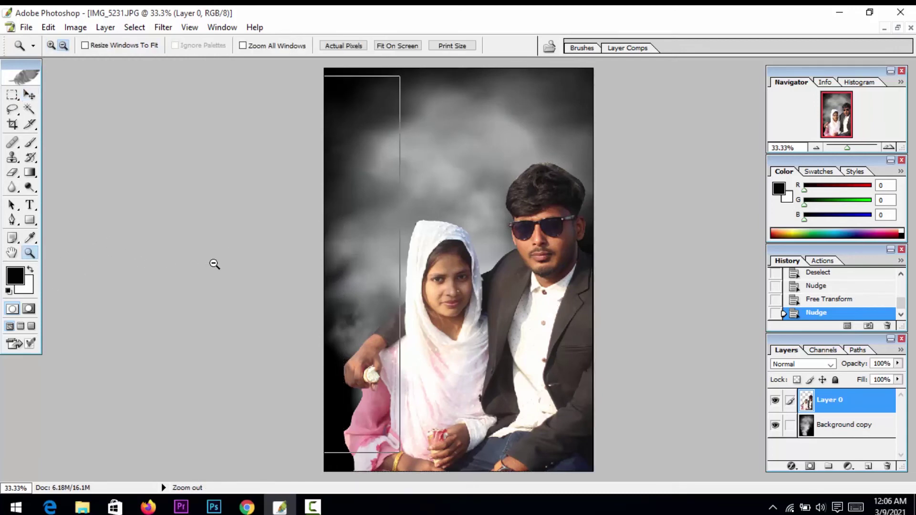
{"action": "left_click", "coordinate": [214, 264], "text": "alt"}
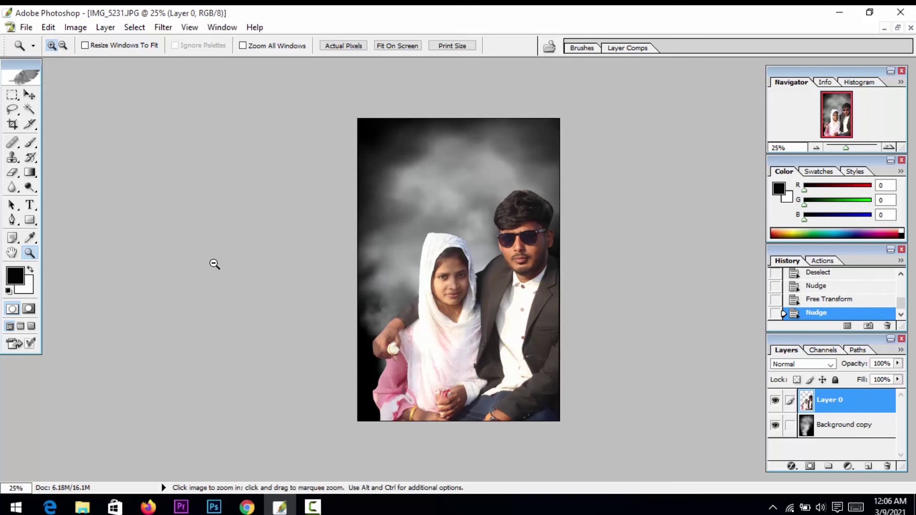